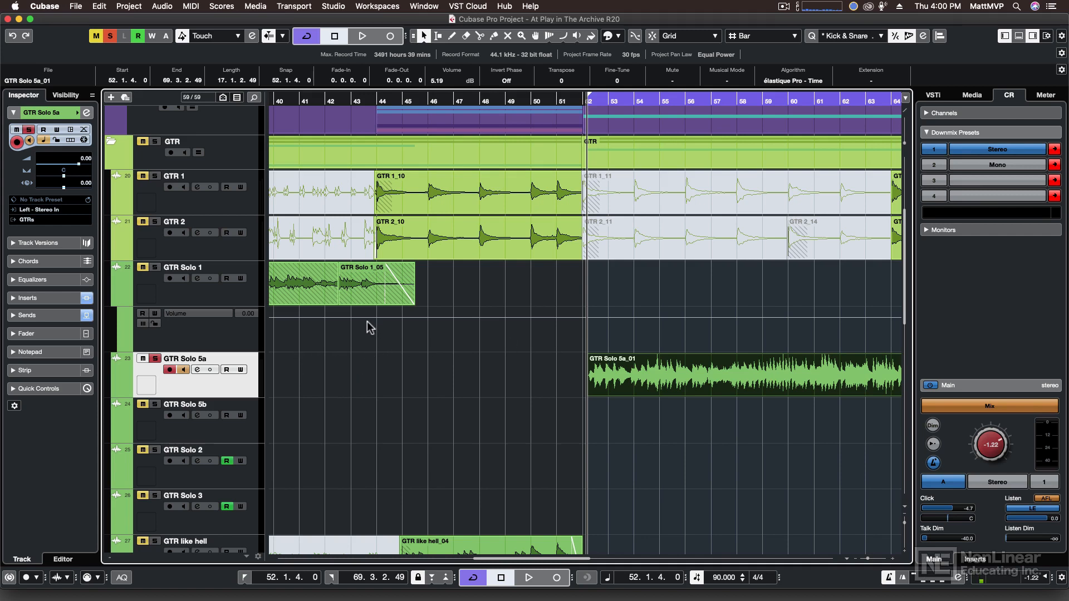
- Show the MixConsole in the lower zone and open the channel settings of the GTR Solo 5a track from its mixer channel
{"action": "left_click", "coordinate": [197, 370]}
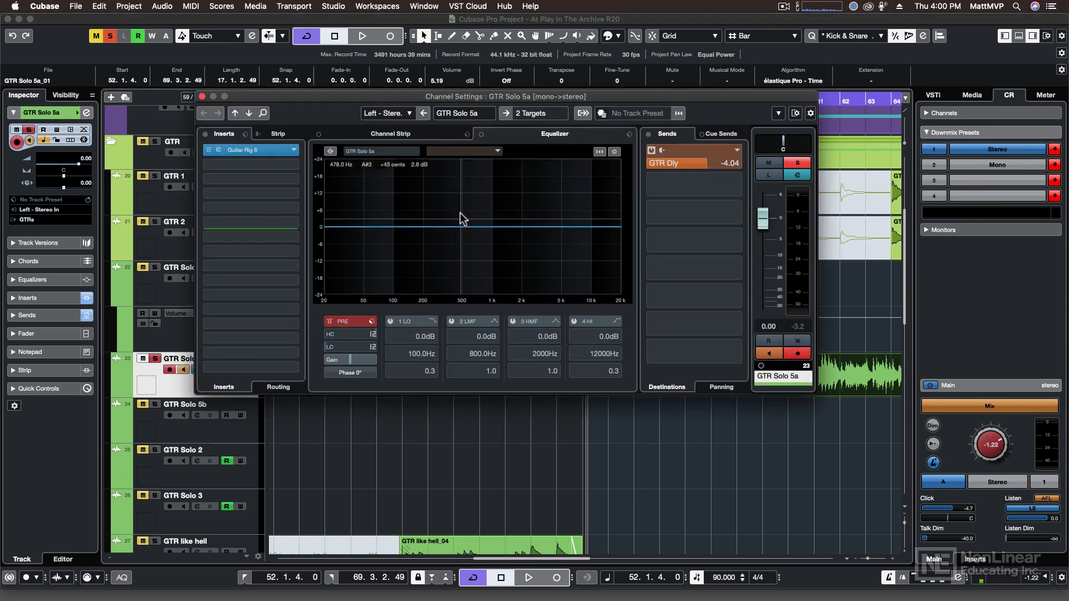
{"action": "left_click", "coordinate": [202, 96]}
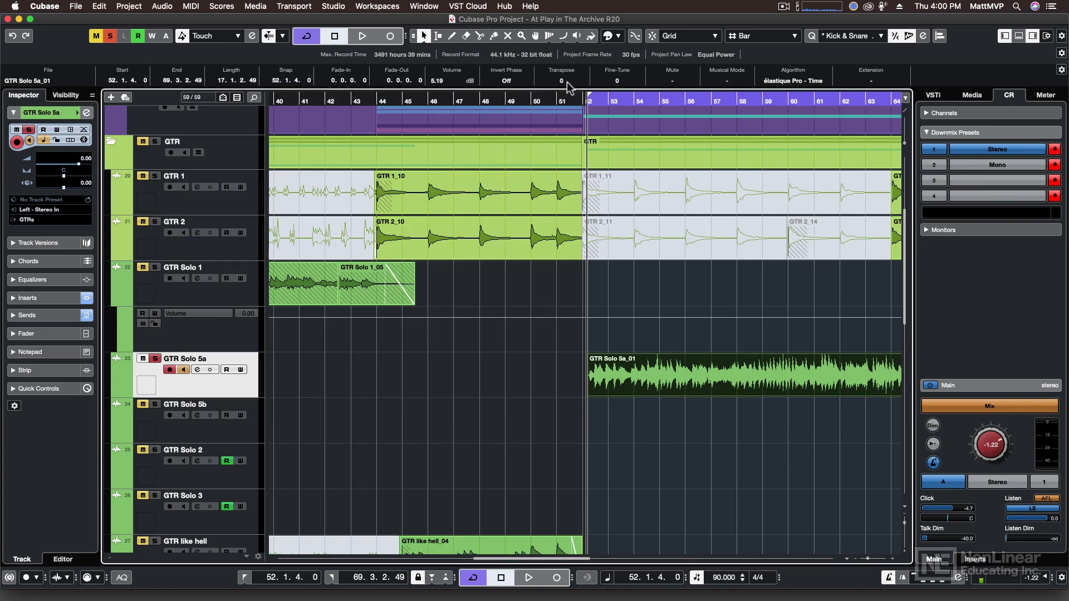
{"action": "left_click", "coordinate": [1019, 35]}
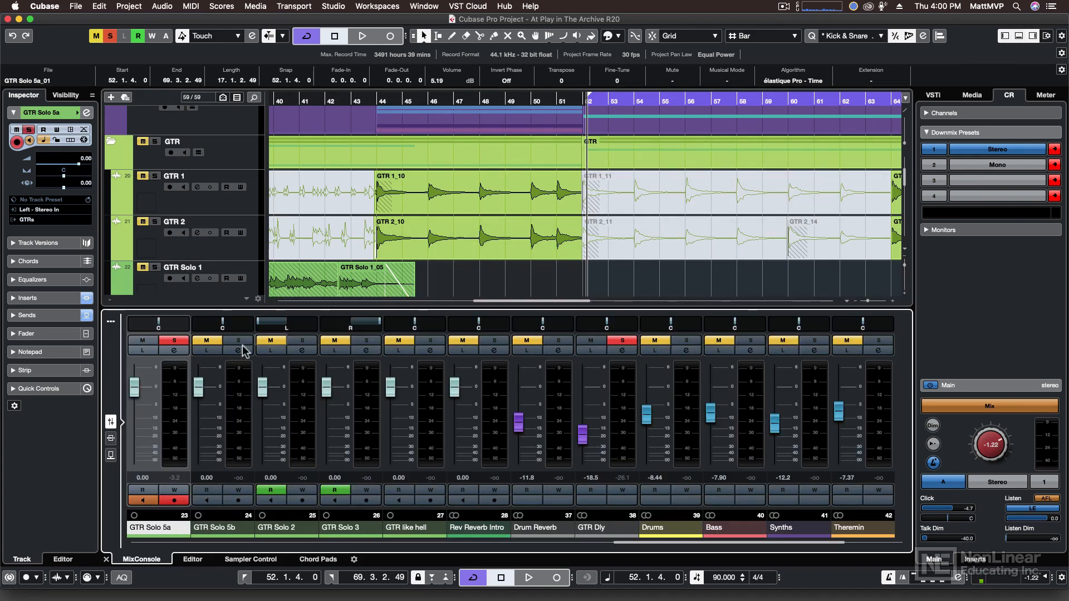
{"action": "left_click", "coordinate": [175, 351]}
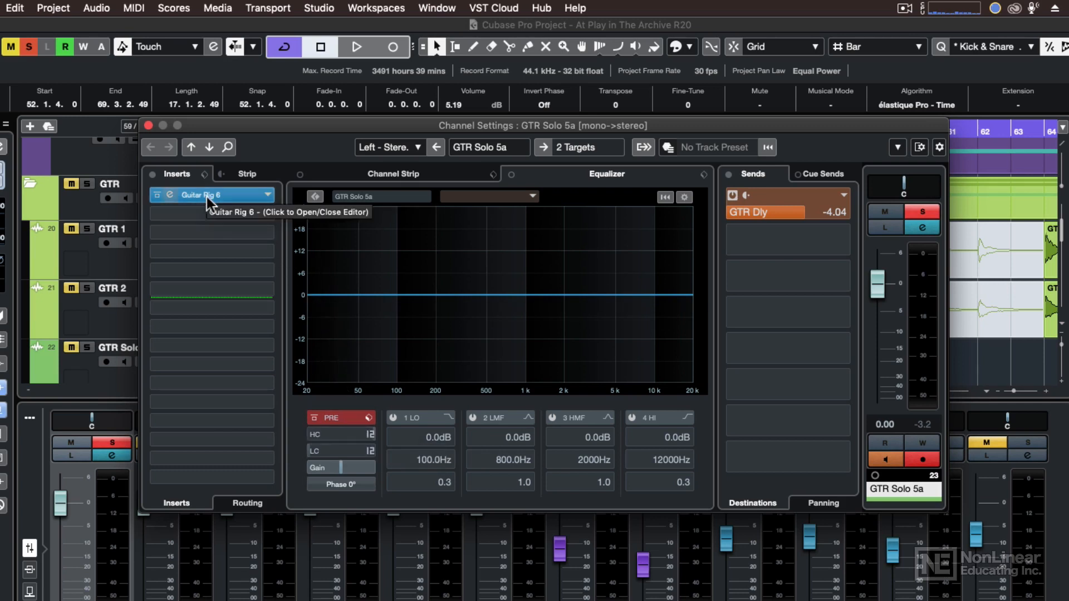
- Examine the channel strip modules and the EQ position of GTR Solo 5a, ending on the full equalizer view
{"action": "left_click", "coordinate": [261, 168]}
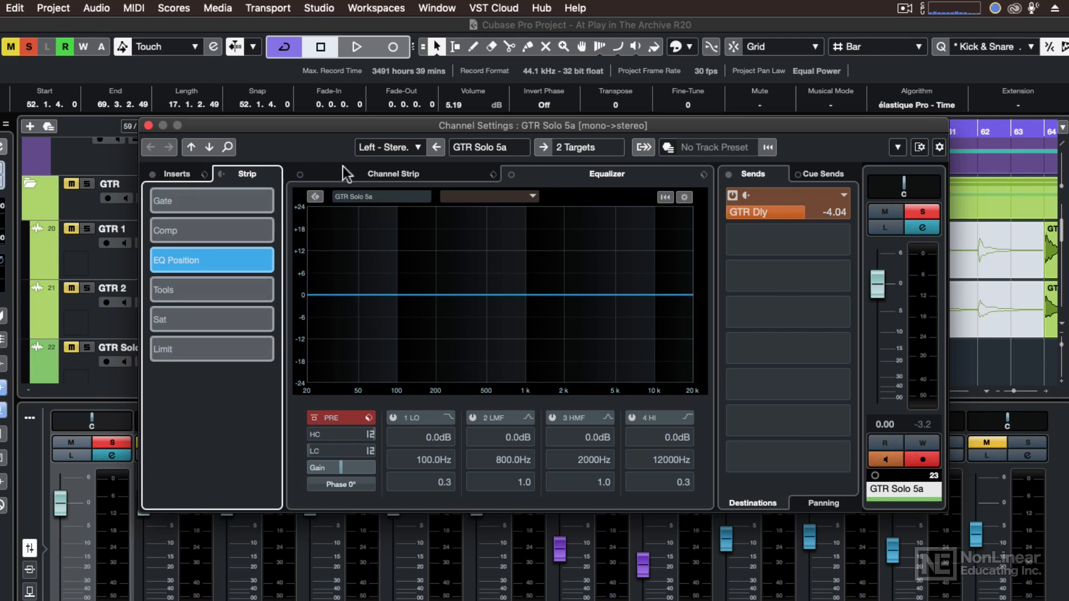
{"action": "left_click", "coordinate": [362, 168]}
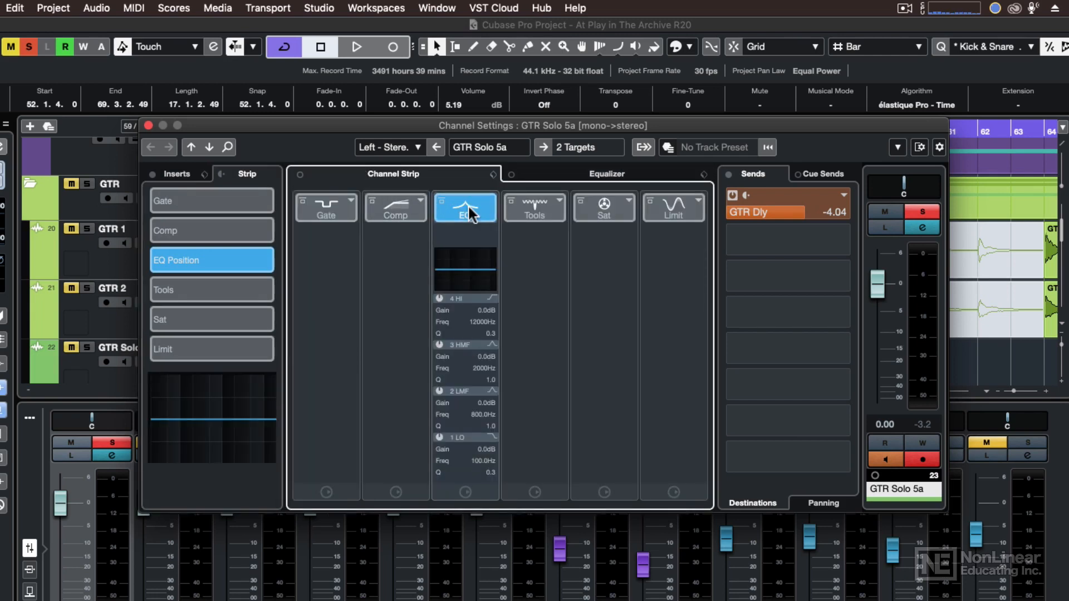
{"action": "mouse_move", "coordinate": [466, 207]}
{"action": "left_mouse_down"}
{"action": "mouse_move", "coordinate": [552, 210]}
{"action": "mouse_move", "coordinate": [473, 210]}
{"action": "left_mouse_up"}
{"action": "left_click", "coordinate": [546, 169]}
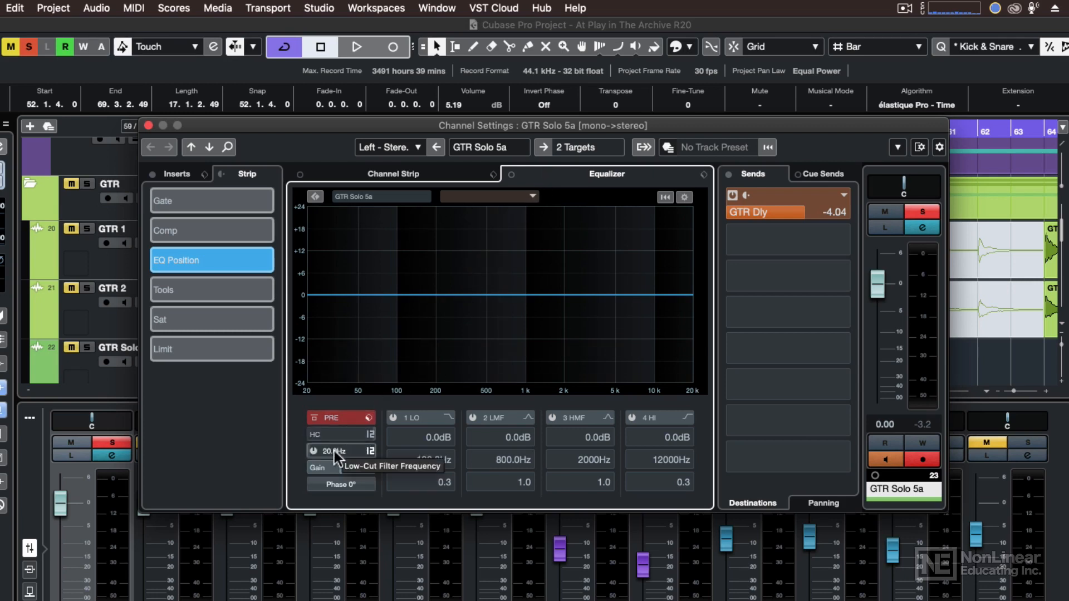
- Try the pre section's low-cut and high-cut filters, lowering the high-cut frequency to about 9428 Hz
{"action": "left_click", "coordinate": [313, 451]}
{"action": "left_click", "coordinate": [313, 435]}
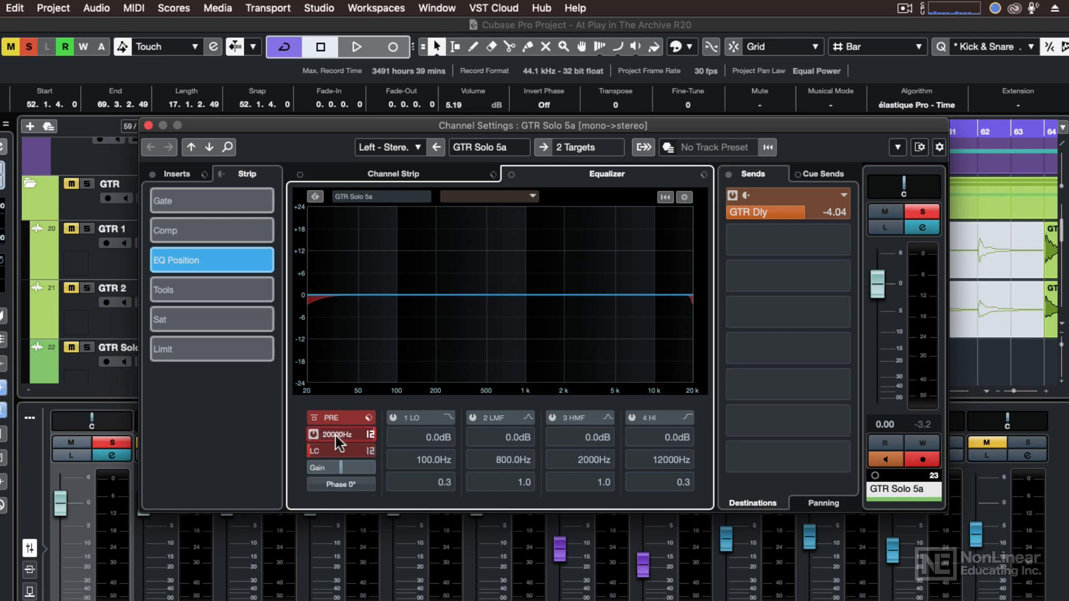
{"action": "left_click", "coordinate": [370, 434]}
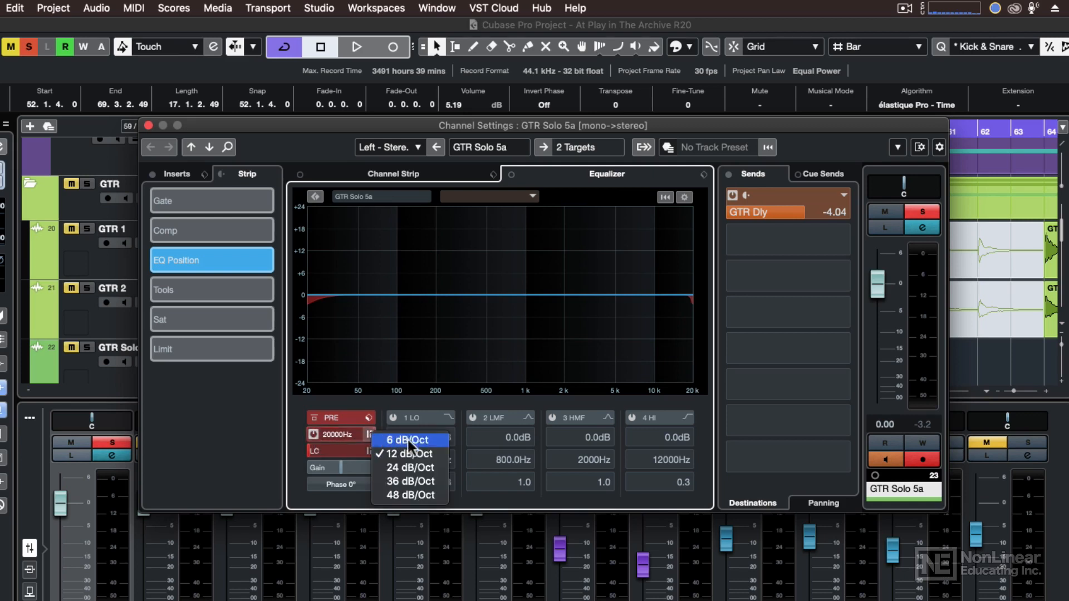
{"action": "left_click", "coordinate": [381, 402]}
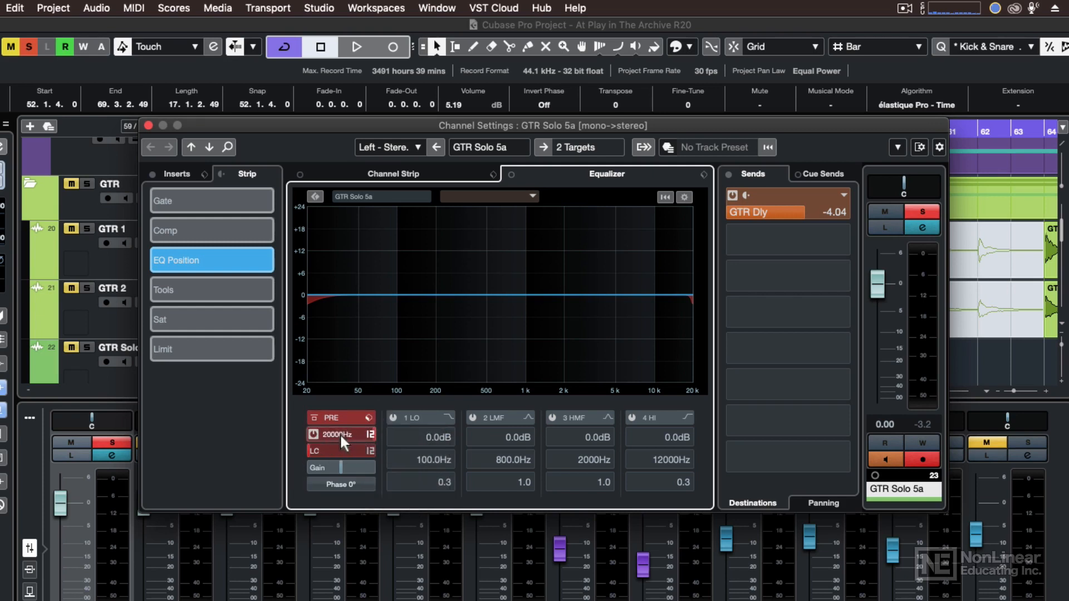
{"action": "mouse_move", "coordinate": [336, 433]}
{"action": "left_mouse_down"}
{"action": "mouse_move", "coordinate": [305, 436]}
{"action": "mouse_move", "coordinate": [352, 431]}
{"action": "left_mouse_up"}
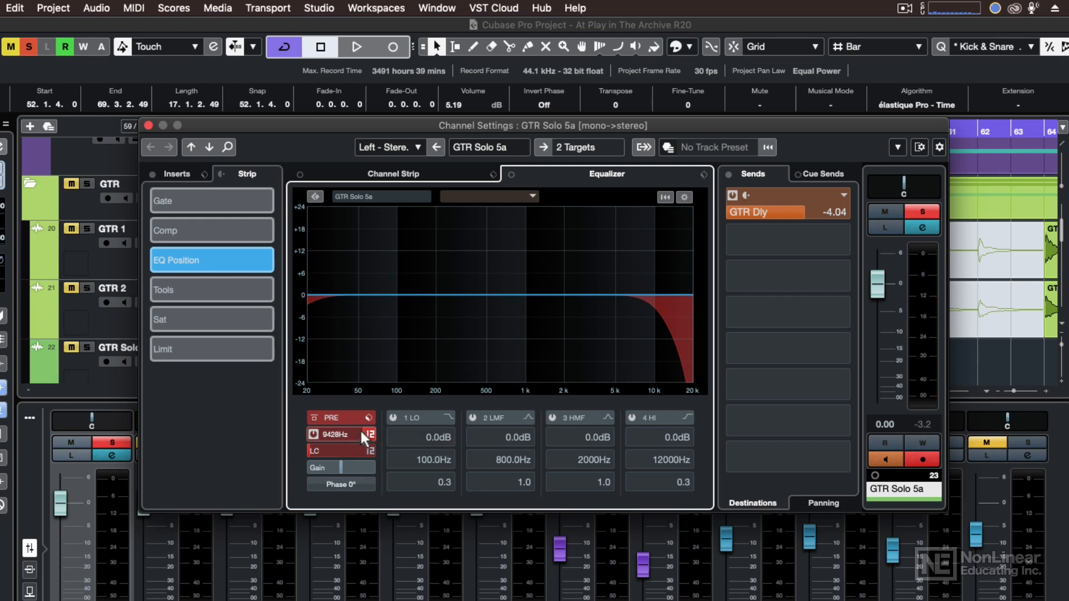
{"action": "left_click_drag", "start_coordinate": [359, 429], "coordinate": [329, 438]}
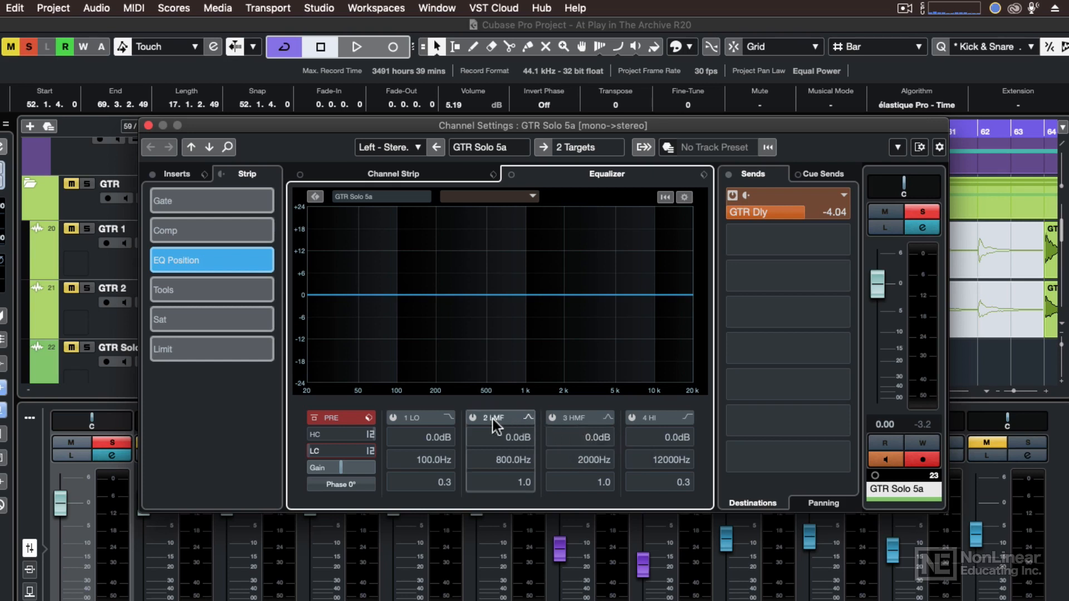
- Activate the 2 LMF band and examine the available filter types for the 2 LMF, 1 LO and 4 HI bands
{"action": "left_click", "coordinate": [473, 418]}
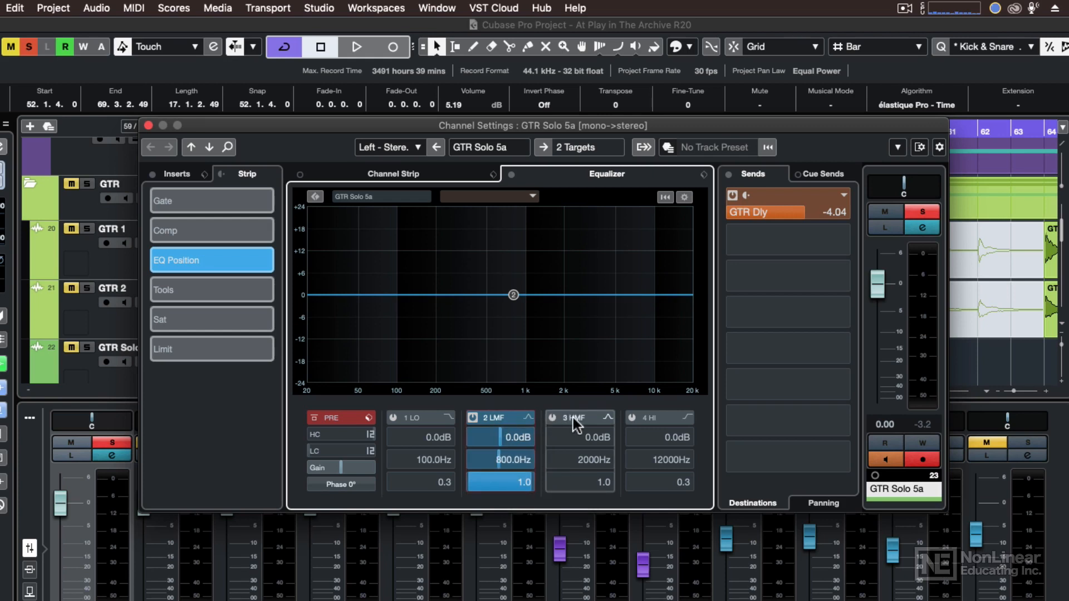
{"action": "left_click", "coordinate": [527, 417]}
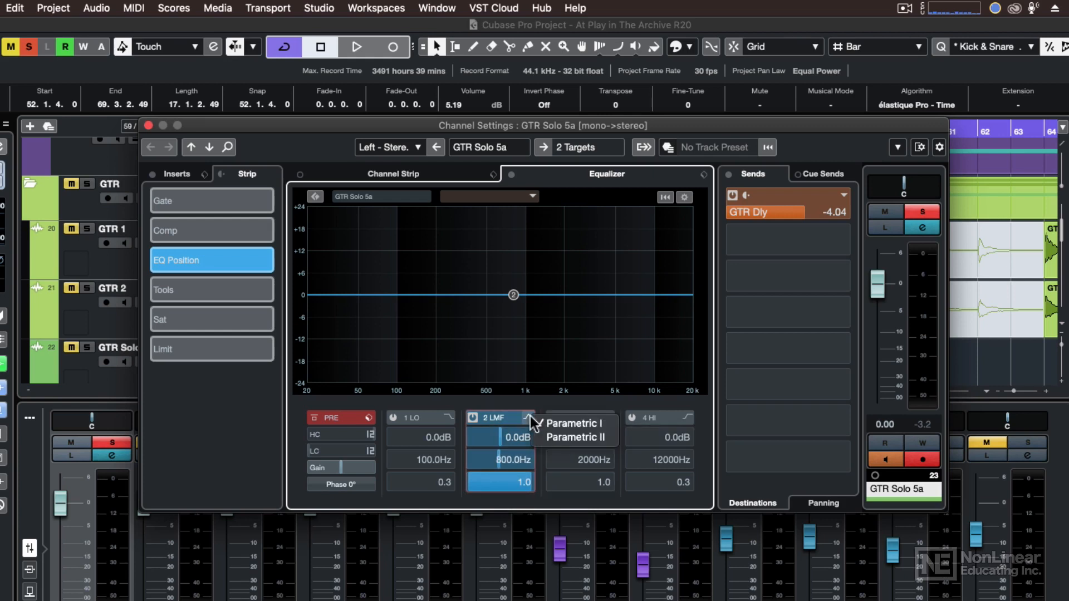
{"action": "left_click", "coordinate": [569, 405]}
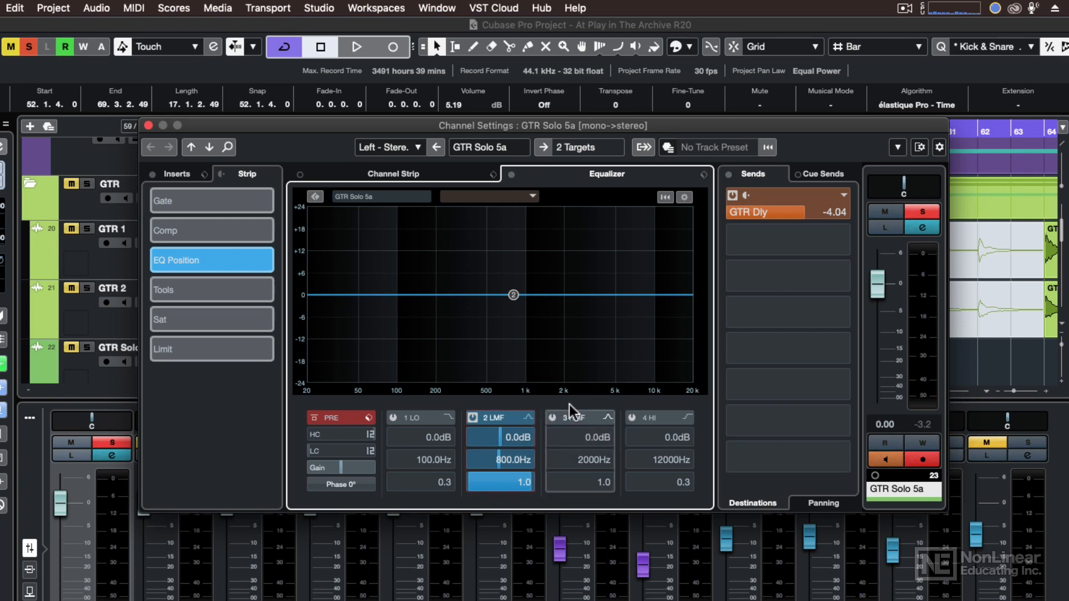
{"action": "left_click", "coordinate": [448, 418]}
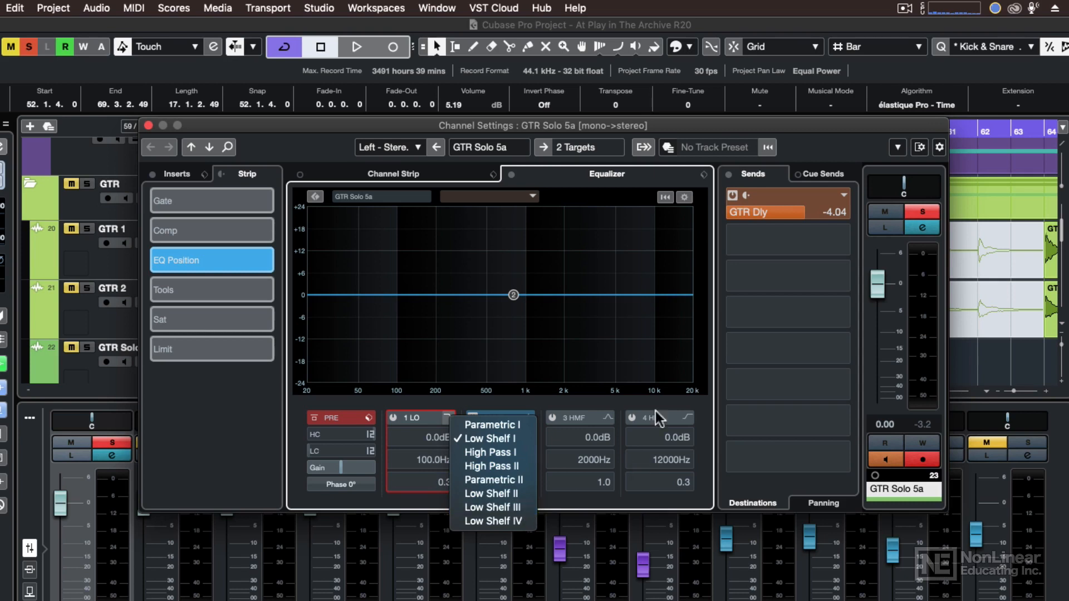
{"action": "left_click", "coordinate": [676, 407]}
{"action": "left_click", "coordinate": [689, 416]}
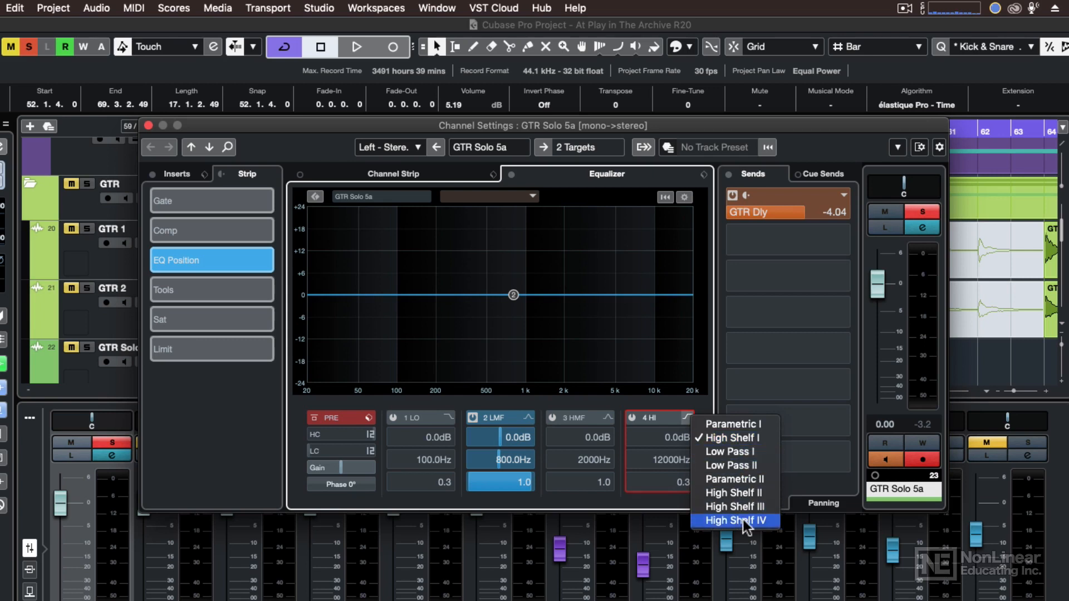
{"action": "left_click", "coordinate": [509, 403]}
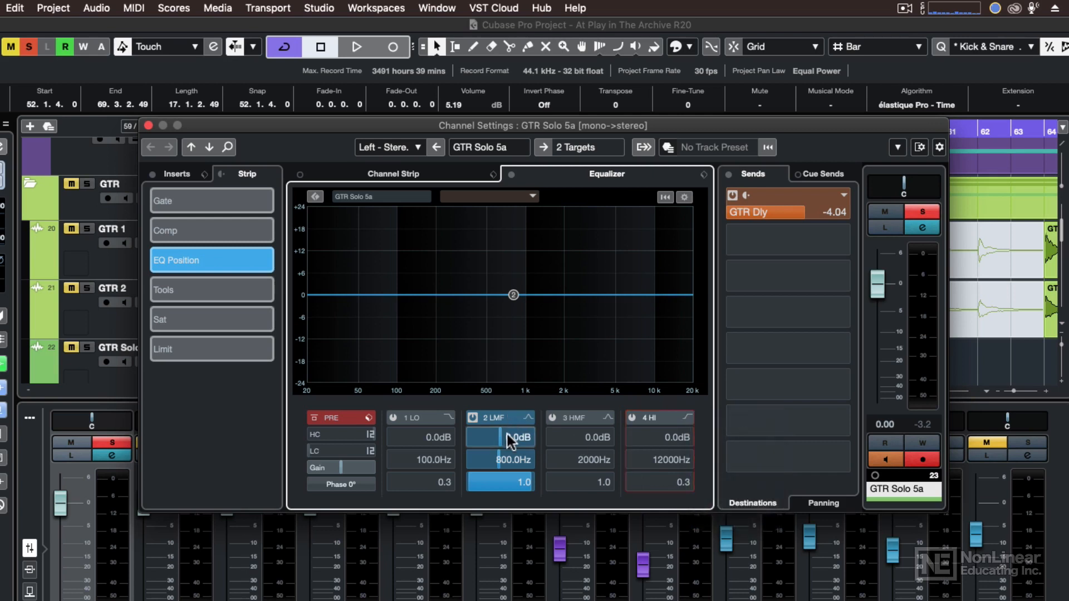
- Set the 2 LMF band to 761.2 Hz with a Q of 2.9 and a gain of -1.1 dB
{"action": "scroll", "coordinate": [511, 443], "scroll_direction": "down", "scroll_amount": 1}
{"action": "left_click_drag", "start_coordinate": [510, 440], "coordinate": [510, 485]}
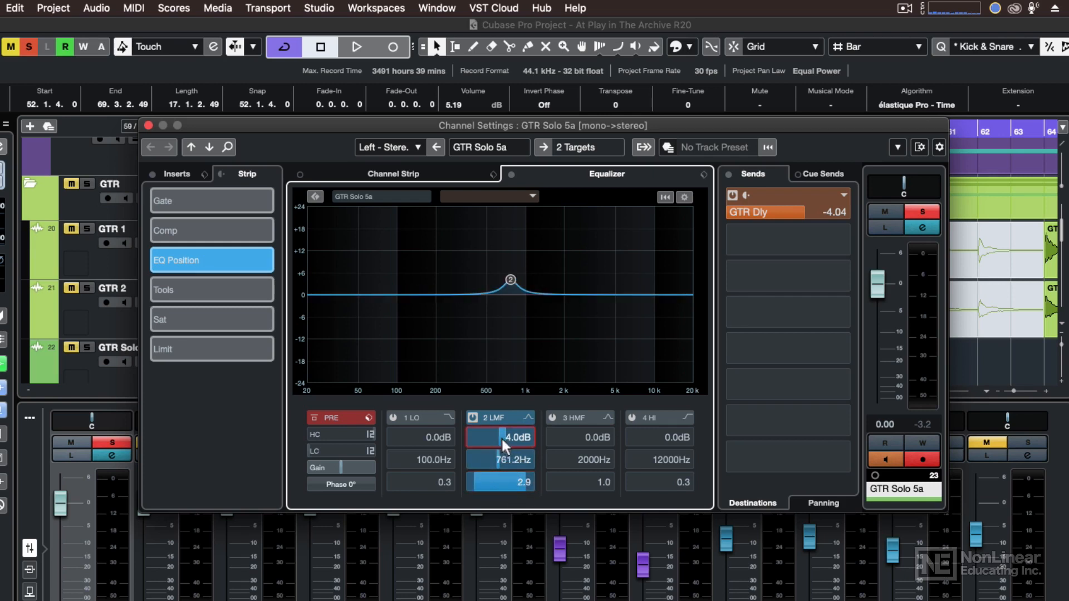
{"action": "mouse_move", "coordinate": [501, 436]}
{"action": "left_mouse_down"}
{"action": "mouse_move", "coordinate": [491, 439]}
{"action": "mouse_move", "coordinate": [510, 436]}
{"action": "mouse_move", "coordinate": [474, 446]}
{"action": "mouse_move", "coordinate": [487, 446]}
{"action": "left_mouse_up"}
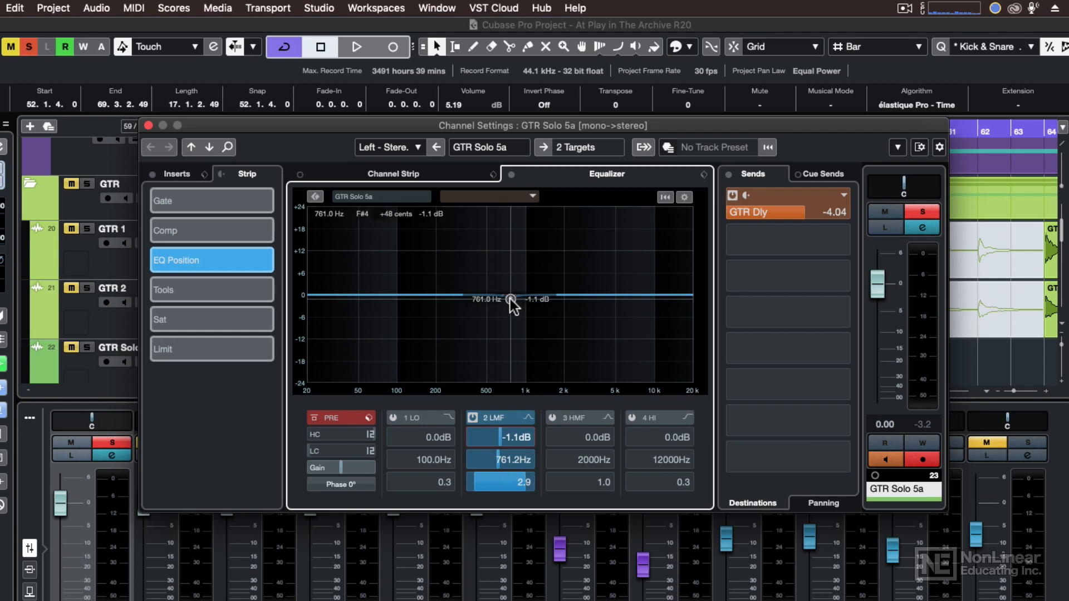
- Shape the 2 LMF band into a -15 dB cut at 688 Hz with a Q of 5.9, and switch the band off
{"action": "left_click_drag", "start_coordinate": [510, 299], "coordinate": [505, 350]}
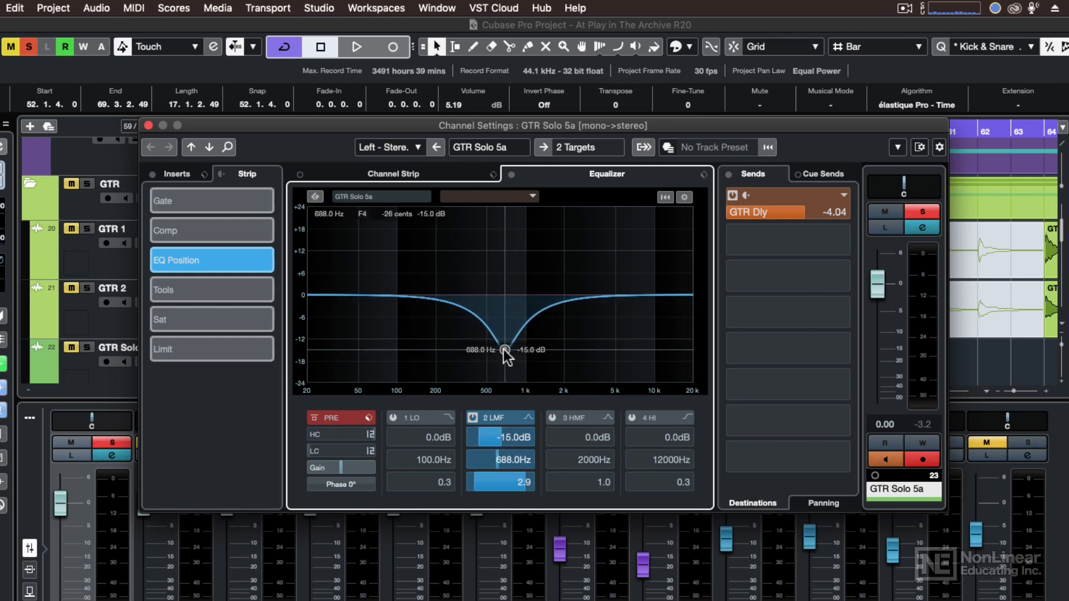
{"action": "scroll", "coordinate": [505, 349], "scroll_direction": "down", "scroll_amount": 5}
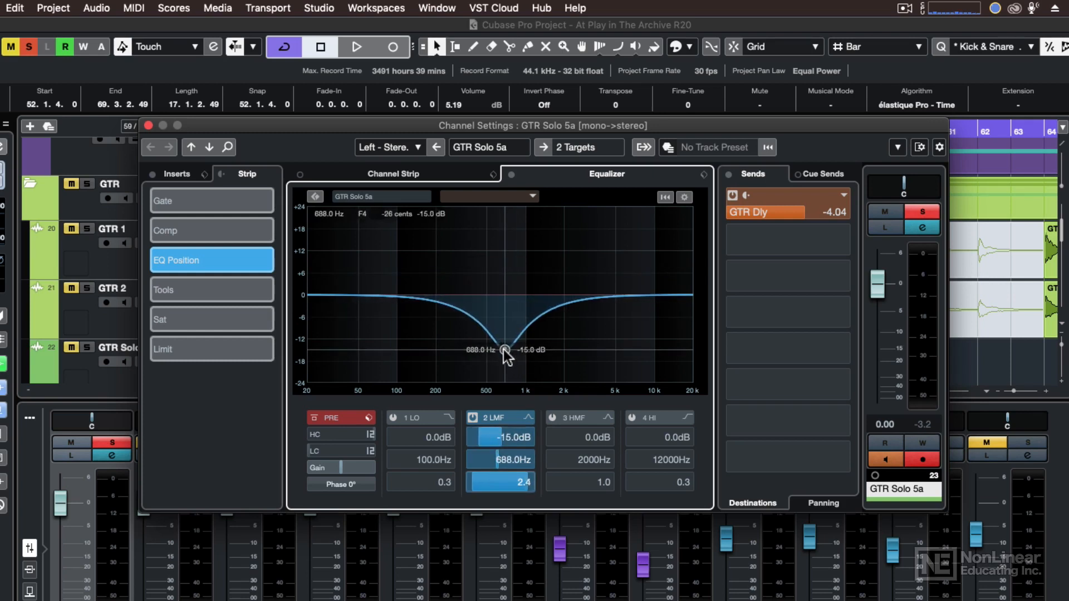
{"action": "scroll", "coordinate": [505, 350], "scroll_direction": "up", "scroll_amount": 10}
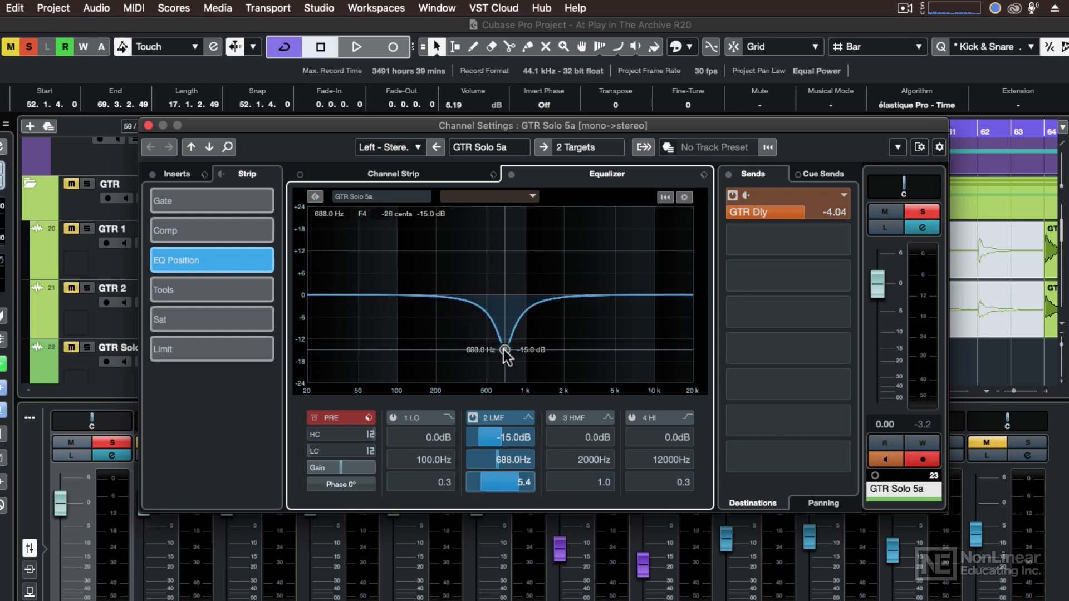
{"action": "double_click", "coordinate": [505, 350]}
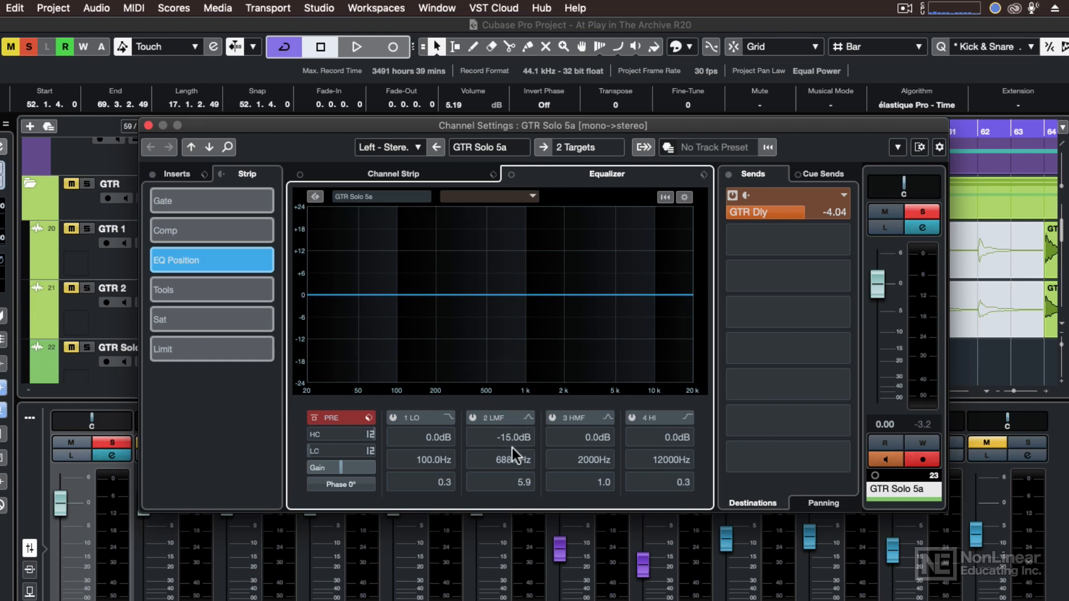
- Display the equalizer controls as knobs instead of sliders and adjust the Gain 2 knob
{"action": "left_click", "coordinate": [685, 197]}
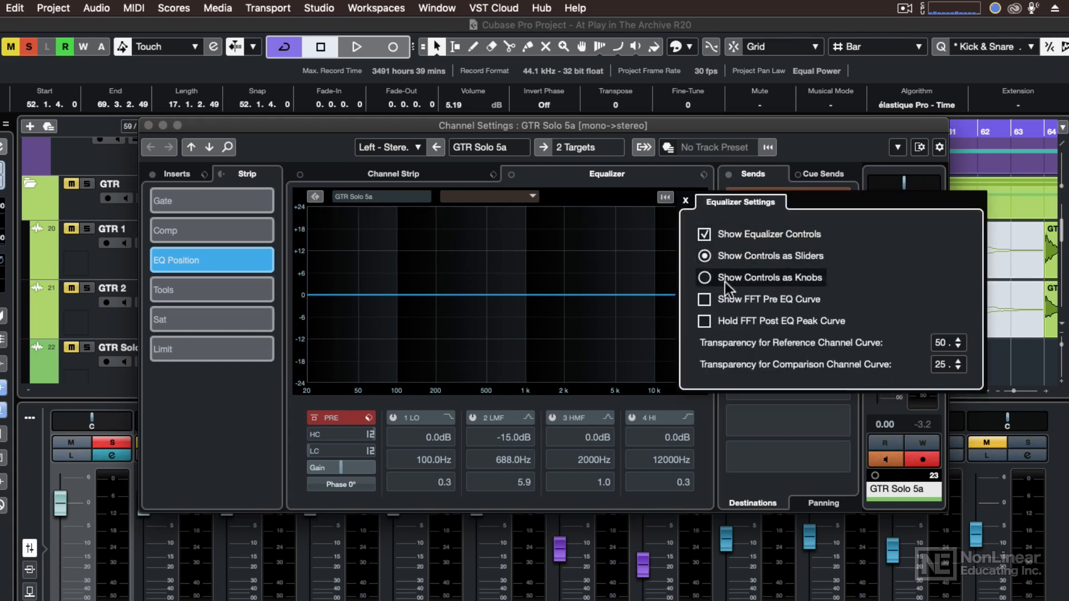
{"action": "left_click", "coordinate": [703, 277]}
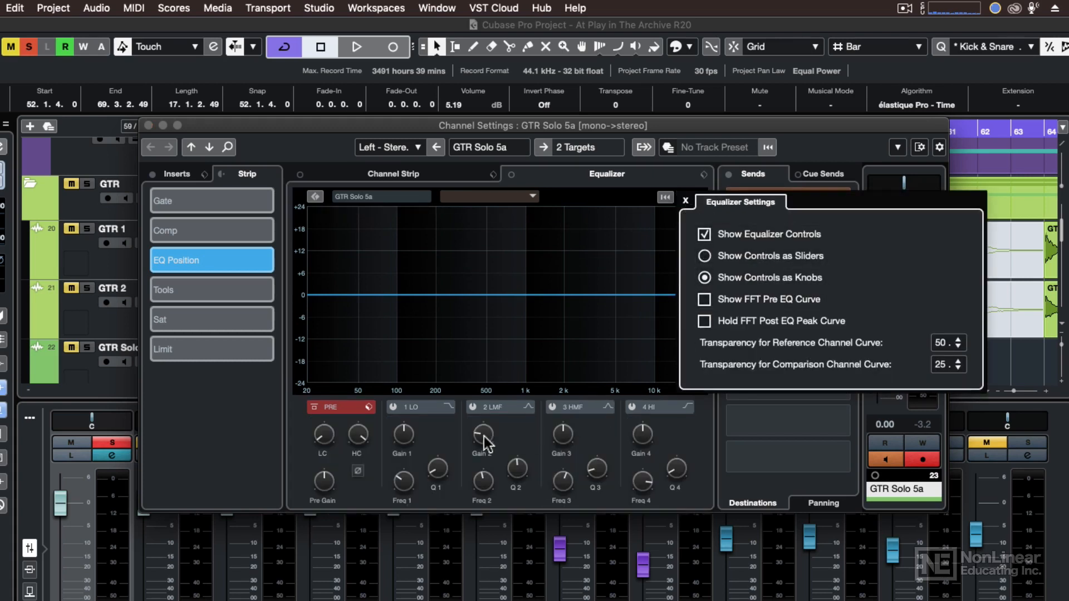
{"action": "left_click", "coordinate": [519, 435]}
{"action": "scroll", "coordinate": [482, 444], "scroll_direction": "up", "scroll_amount": 3}
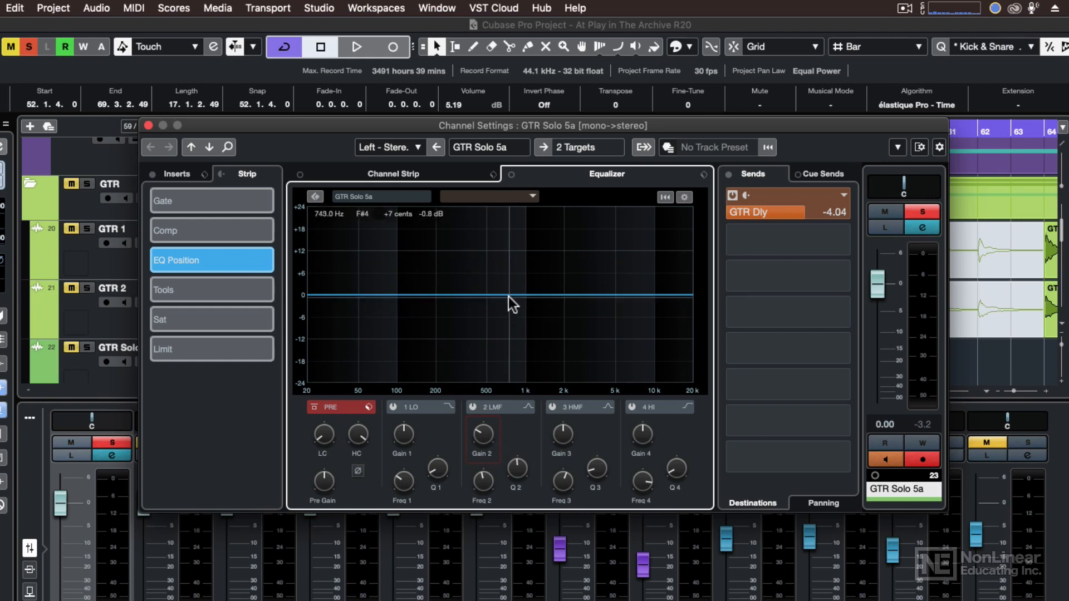
- Try hiding the equalizer controls to enlarge the curve display
{"action": "left_click", "coordinate": [685, 197]}
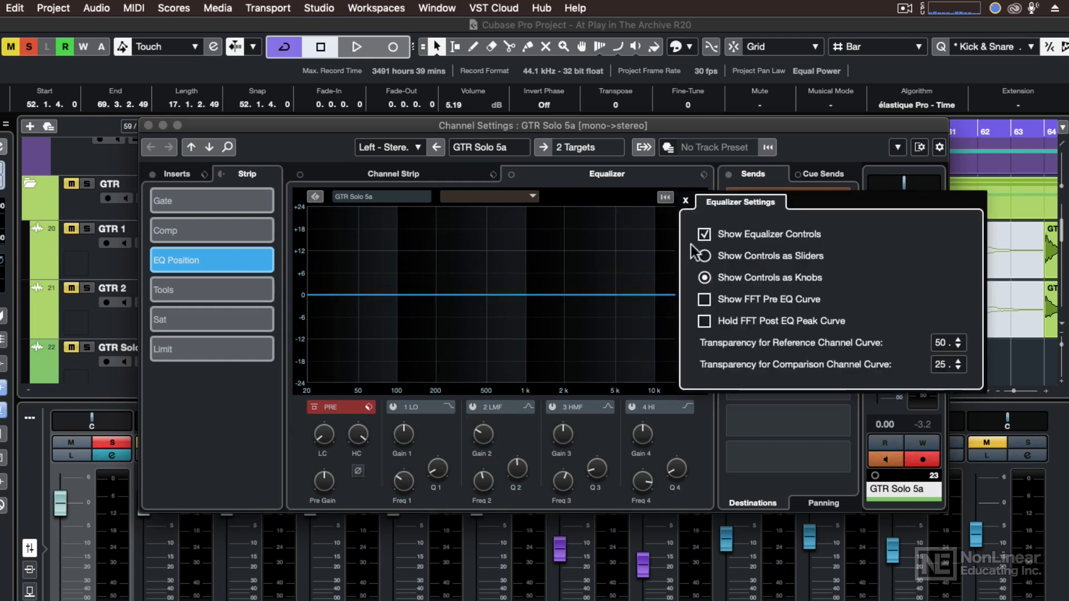
{"action": "left_click", "coordinate": [705, 233]}
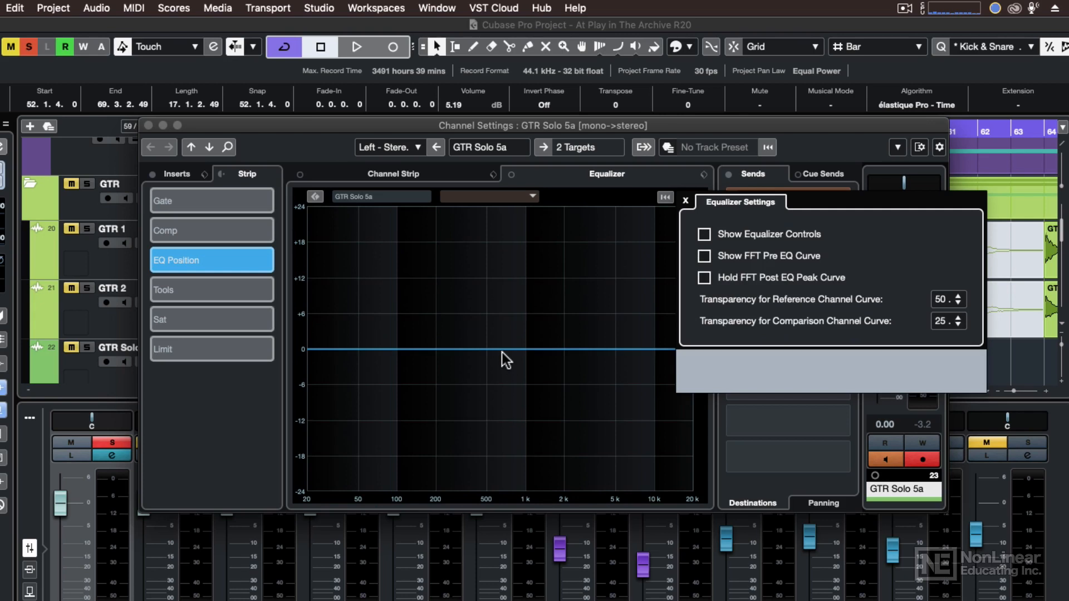
{"action": "left_click", "coordinate": [705, 234]}
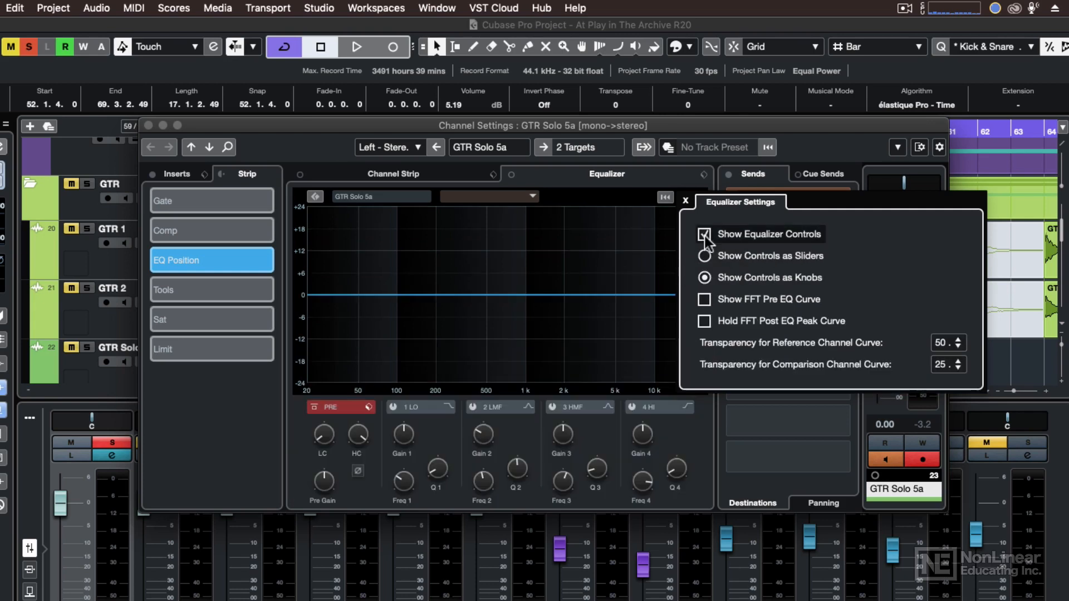
{"action": "left_click", "coordinate": [694, 419]}
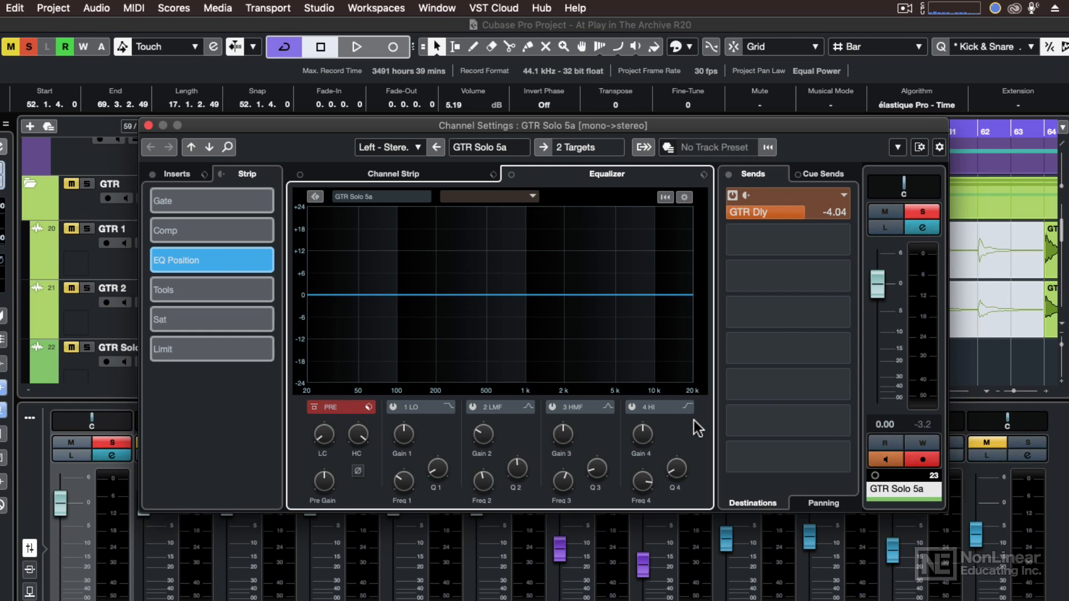
- Play the guitar solo and activate the 4 HI band, pulling it down to about -15 dB near 6.5 kHz
{"action": "key", "text": "space"}
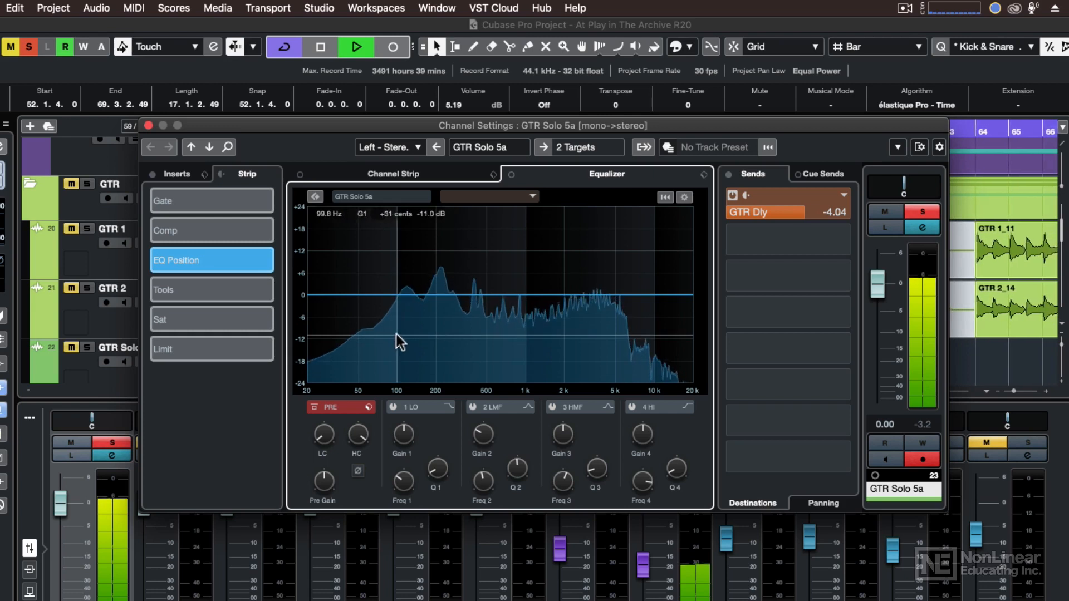
{"action": "left_click", "coordinate": [636, 295]}
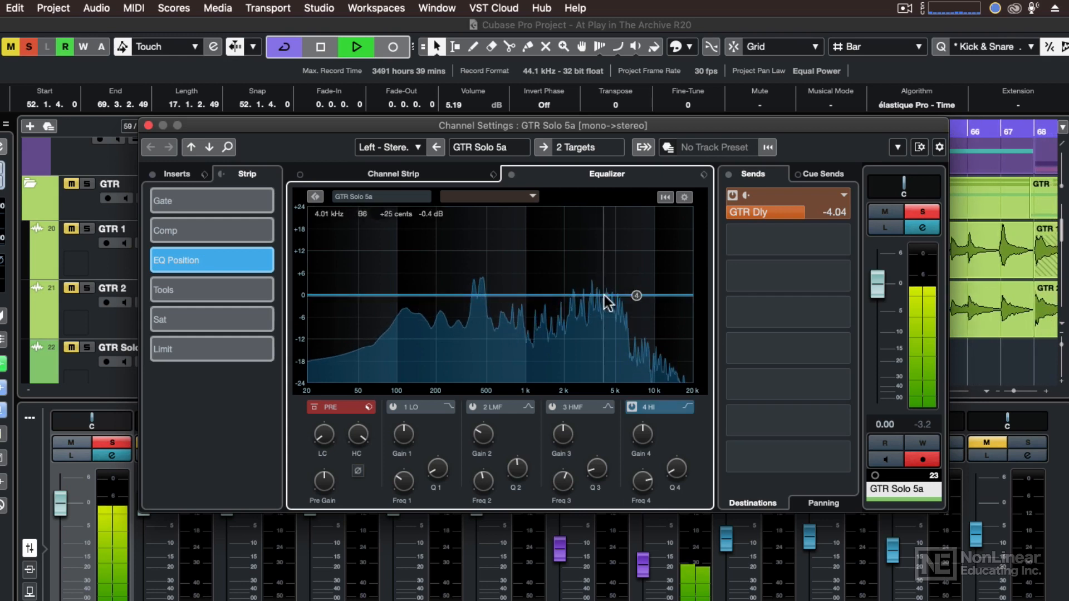
{"action": "left_click_drag", "start_coordinate": [634, 295], "coordinate": [630, 351]}
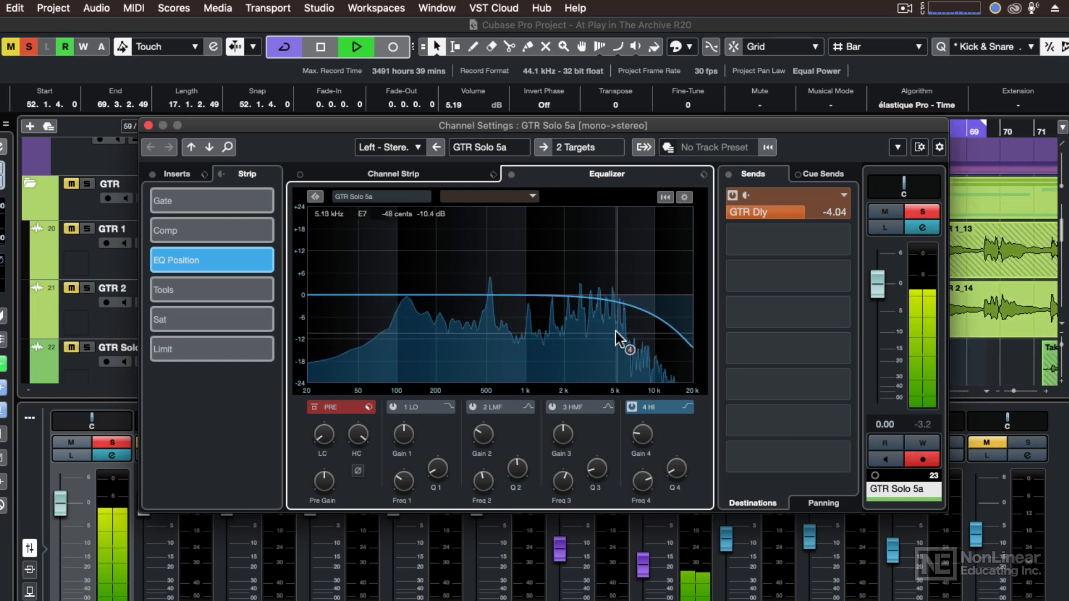
- Activate the 3 HMF band and boost it to about +4 dB near 2.4 kHz
{"action": "left_click", "coordinate": [563, 295]}
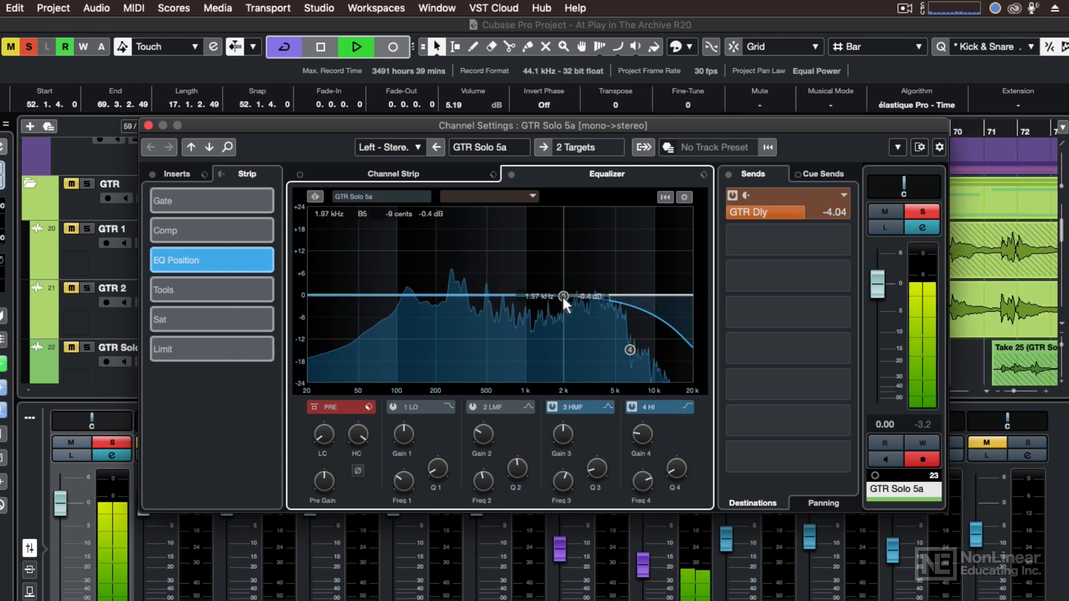
{"action": "left_click_drag", "start_coordinate": [563, 295], "coordinate": [575, 278]}
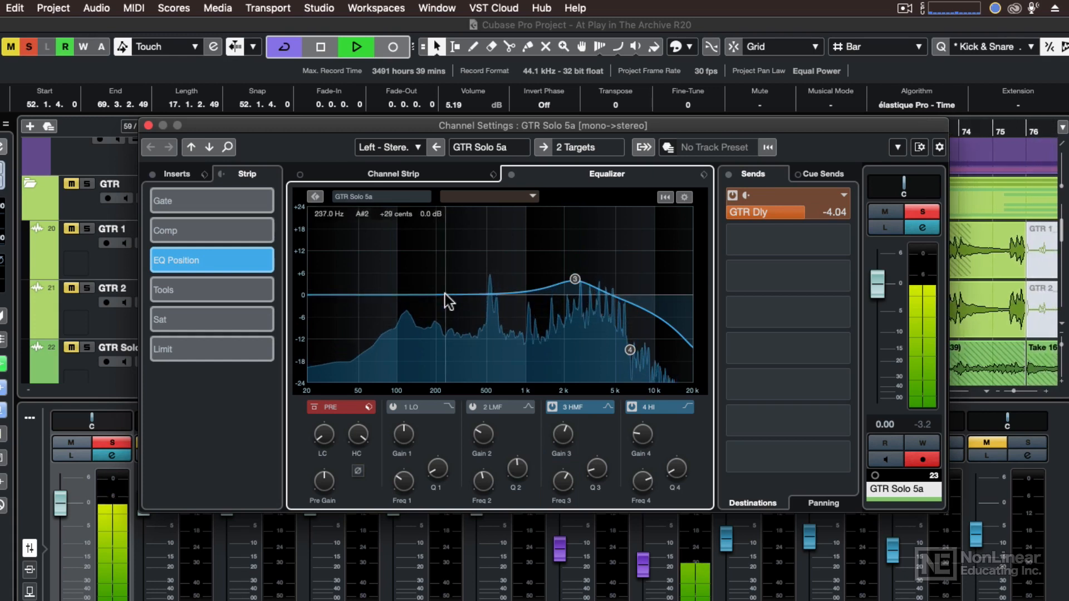
- Shape the 2 LMF band into a narrower -5.5 dB cut at 237 Hz and raise the low-cut filter to 80.1 Hz
{"action": "left_click_drag", "start_coordinate": [445, 294], "coordinate": [445, 314]}
{"action": "scroll", "coordinate": [445, 314], "scroll_direction": "down", "scroll_amount": 10}
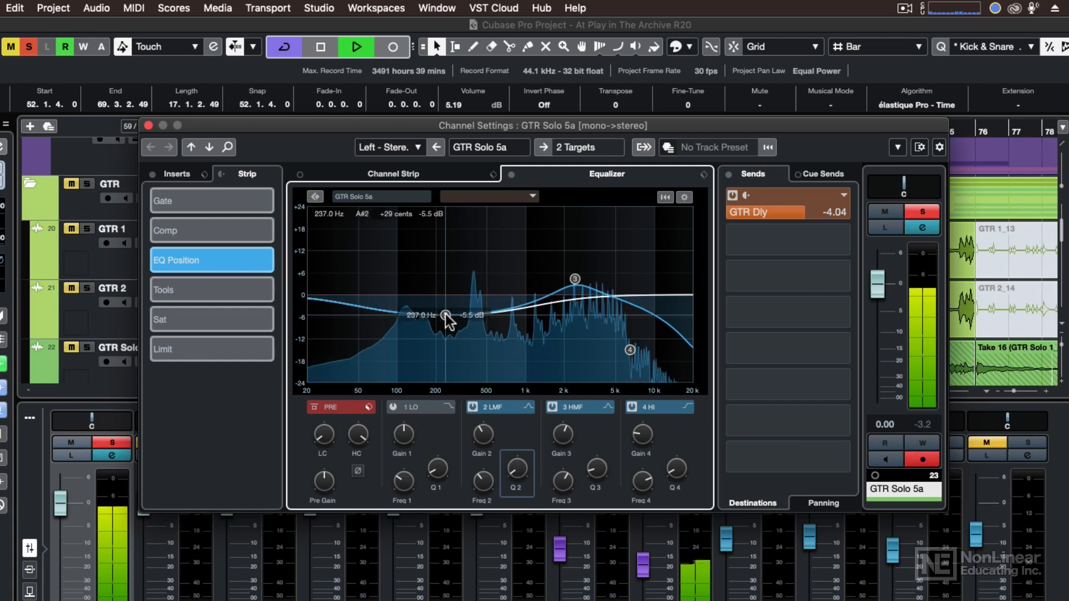
{"action": "scroll", "coordinate": [446, 315], "scroll_direction": "up", "scroll_amount": 10}
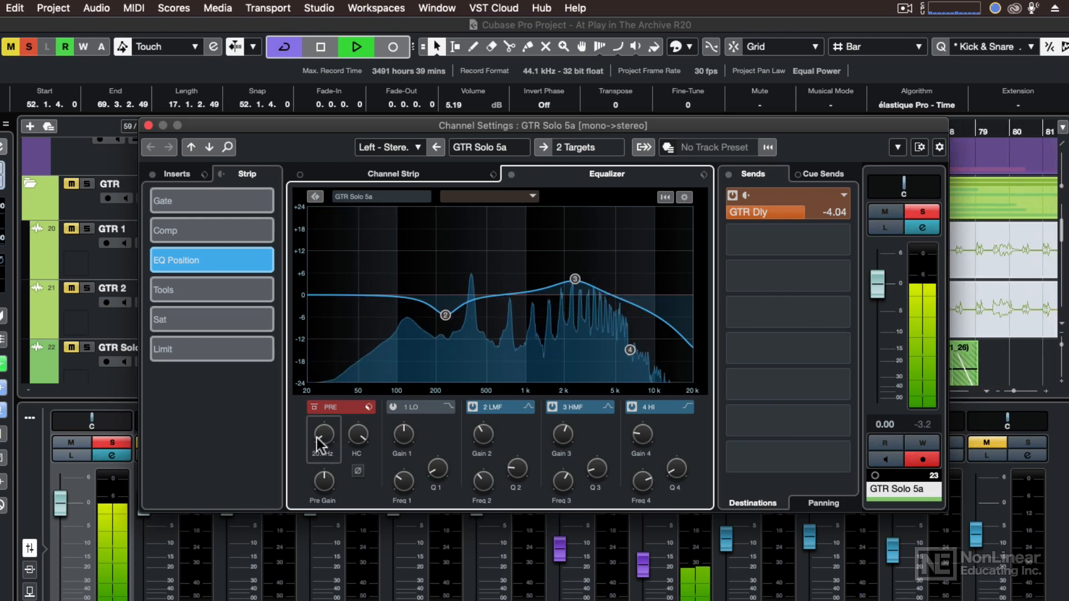
{"action": "left_click_drag", "start_coordinate": [319, 443], "coordinate": [321, 420]}
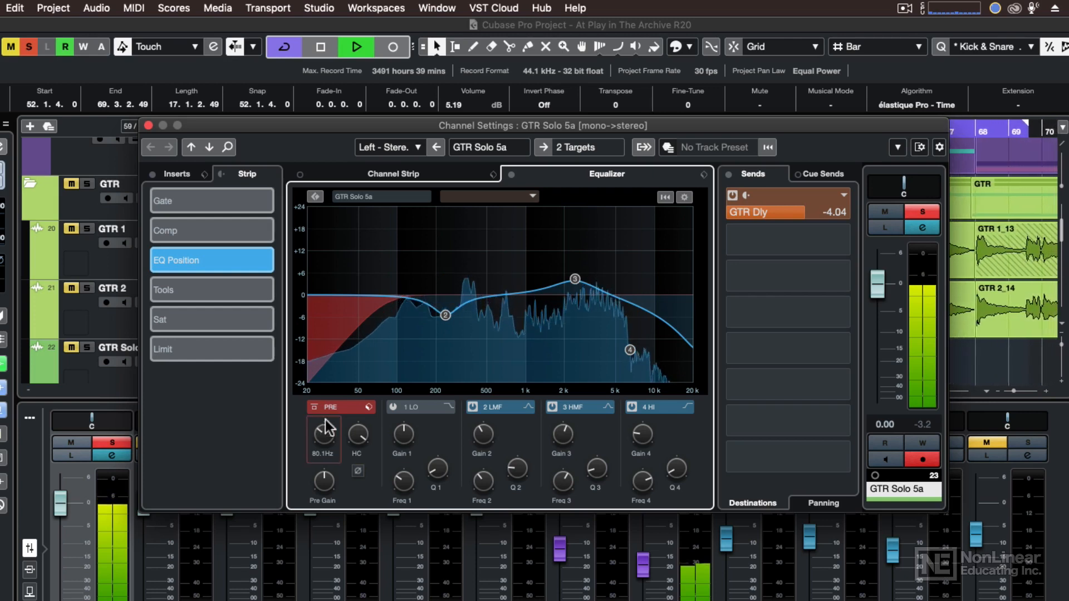
- Compare the guitar solo with and without equalization by bypassing the equalizer twice, and stop playback
{"action": "left_click", "coordinate": [512, 175]}
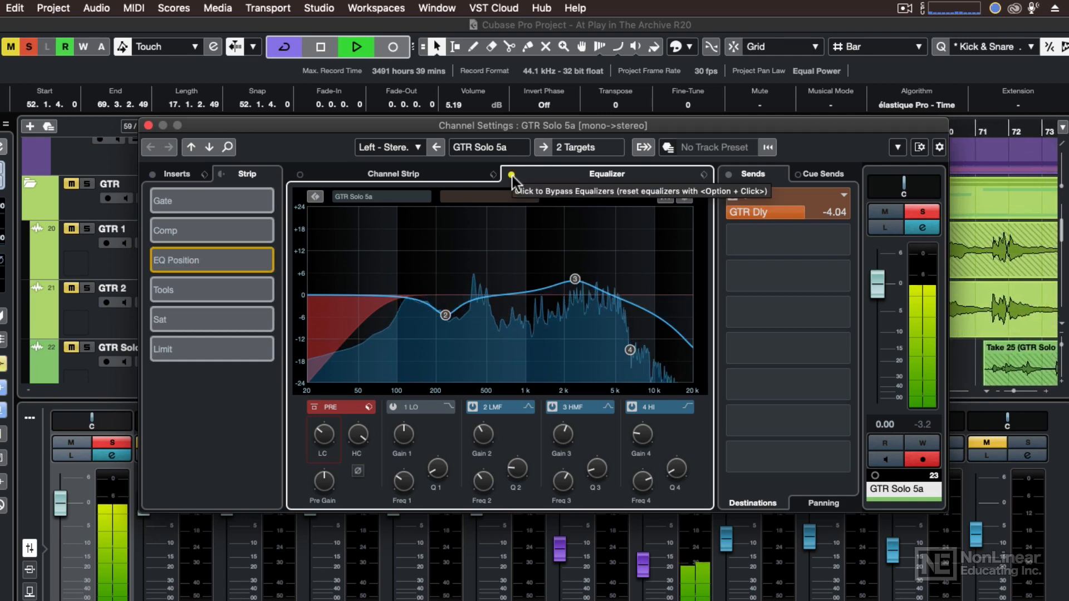
{"action": "left_click", "coordinate": [512, 174]}
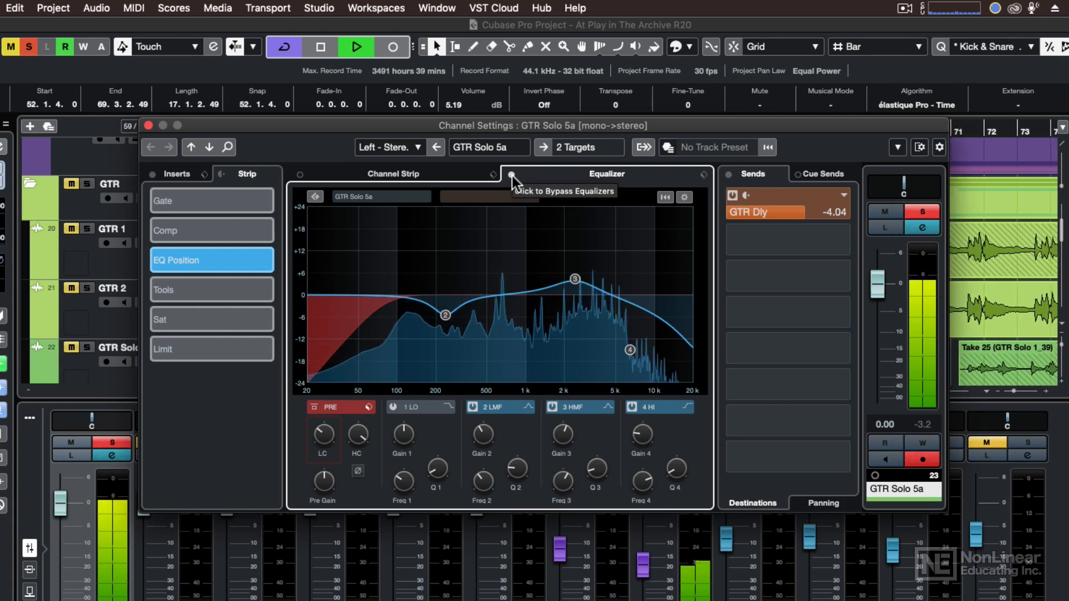
{"action": "left_click", "coordinate": [512, 175]}
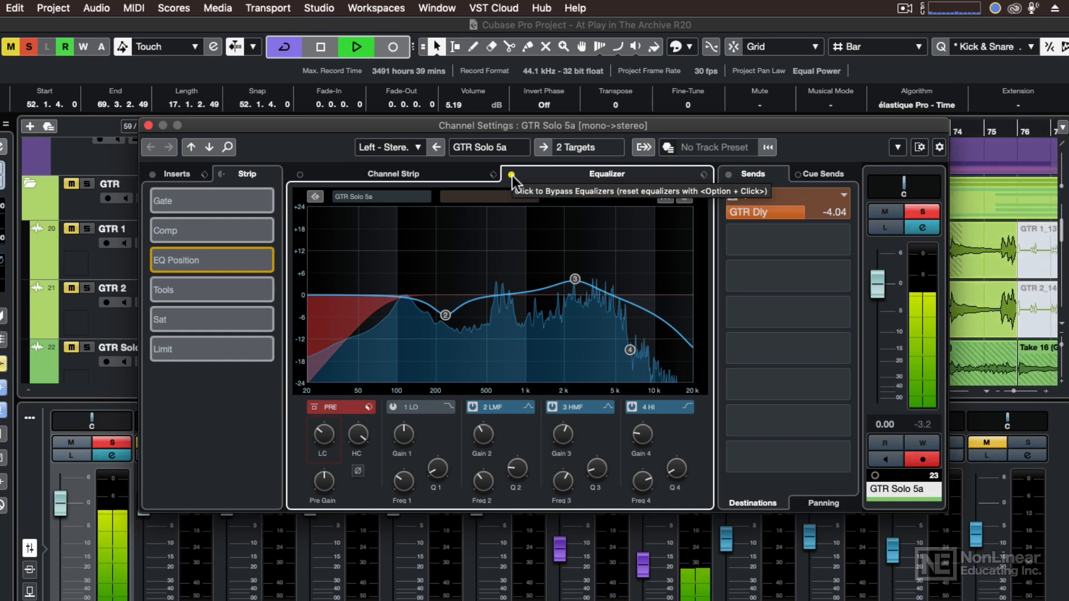
{"action": "left_click", "coordinate": [512, 175]}
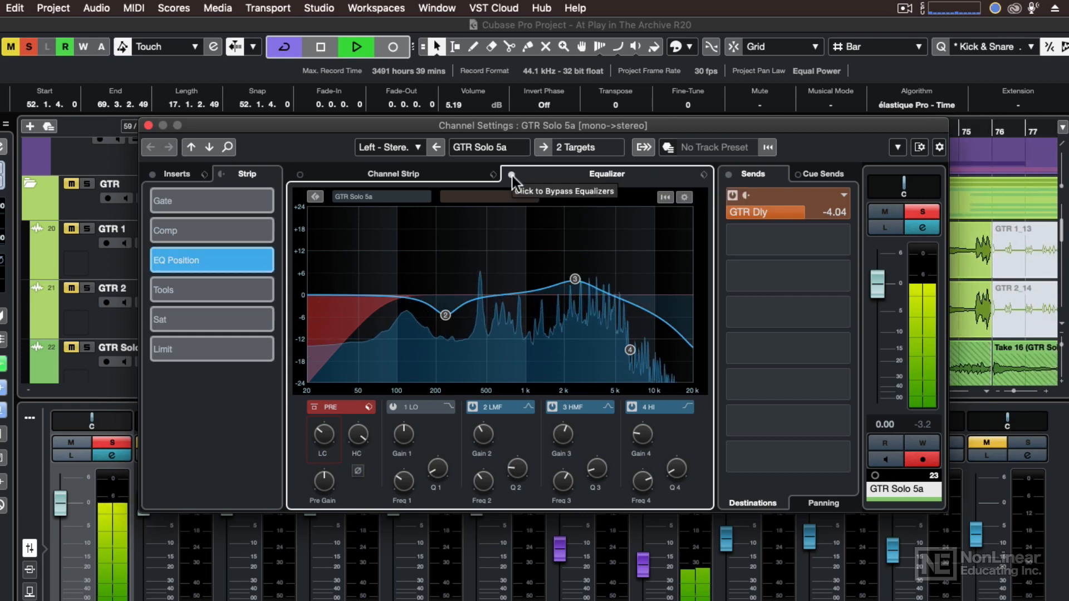
{"action": "key", "text": "space"}
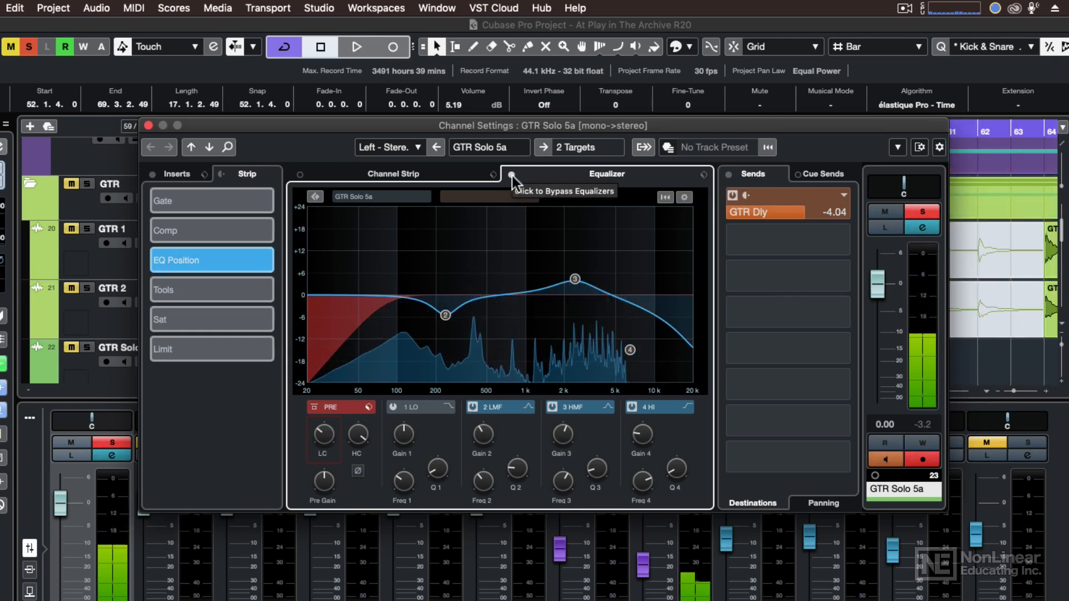
- Switch off the 2 LMF, 3 HMF and 4 HI bands in the equalizer curve
{"action": "double_click", "coordinate": [446, 314]}
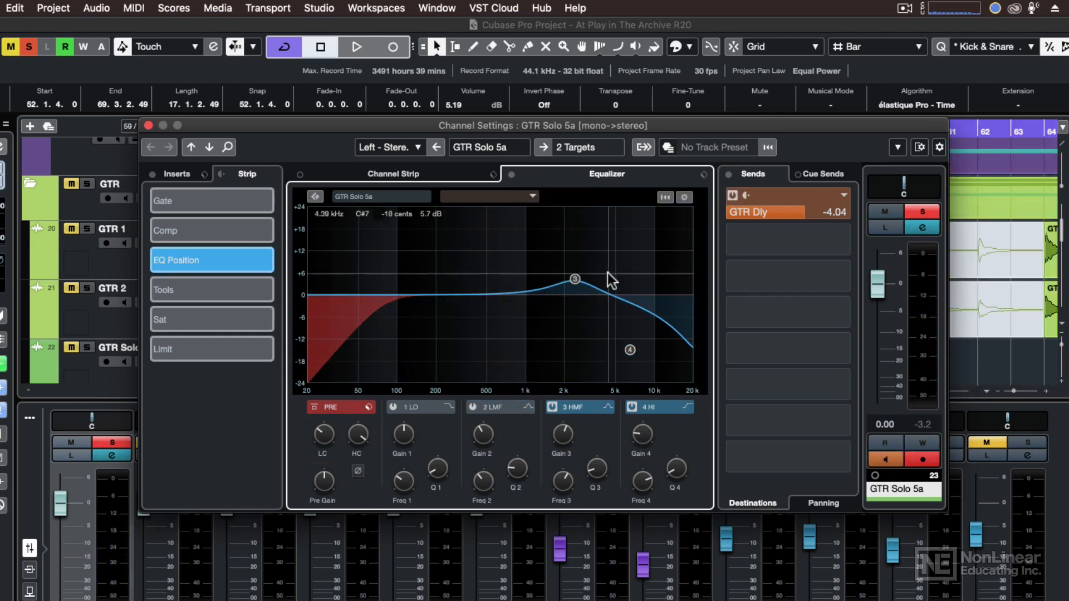
{"action": "double_click", "coordinate": [576, 278]}
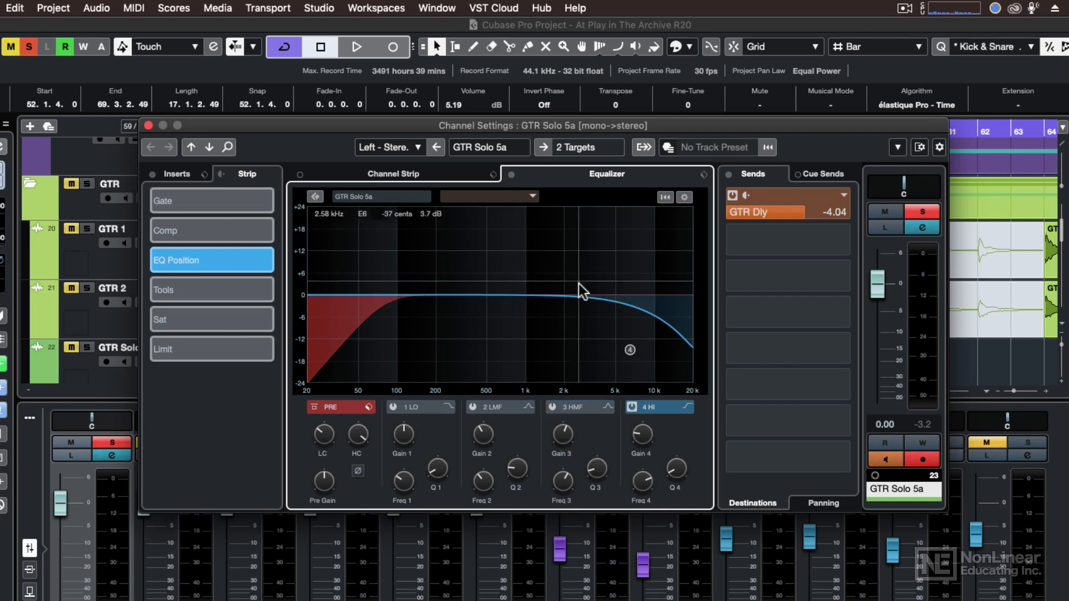
{"action": "double_click", "coordinate": [631, 350]}
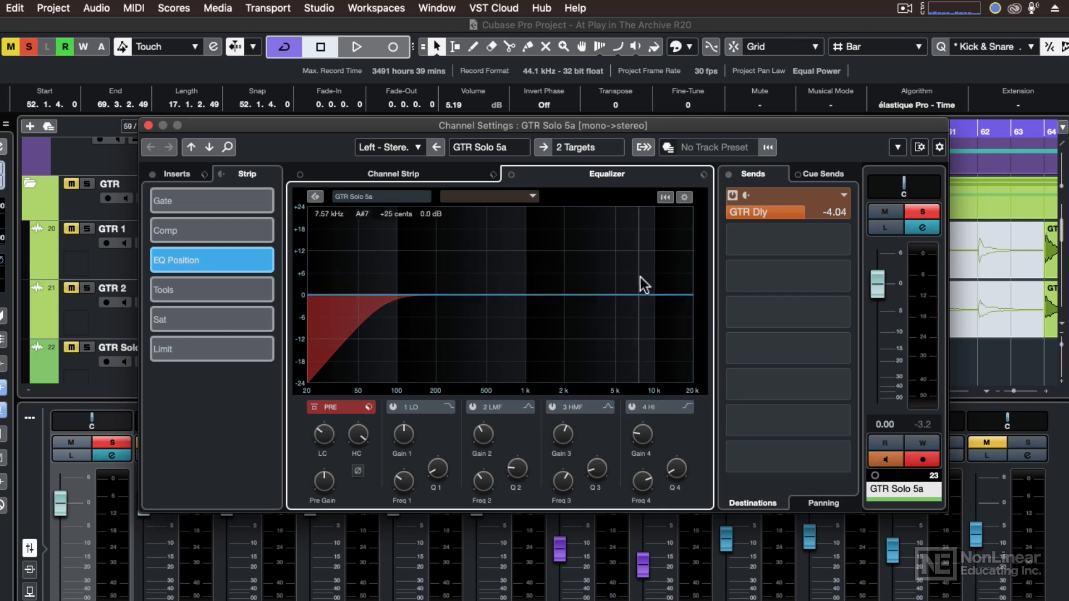
- Load the !Reset EQ preset for the equalizer
{"action": "left_click", "coordinate": [704, 175]}
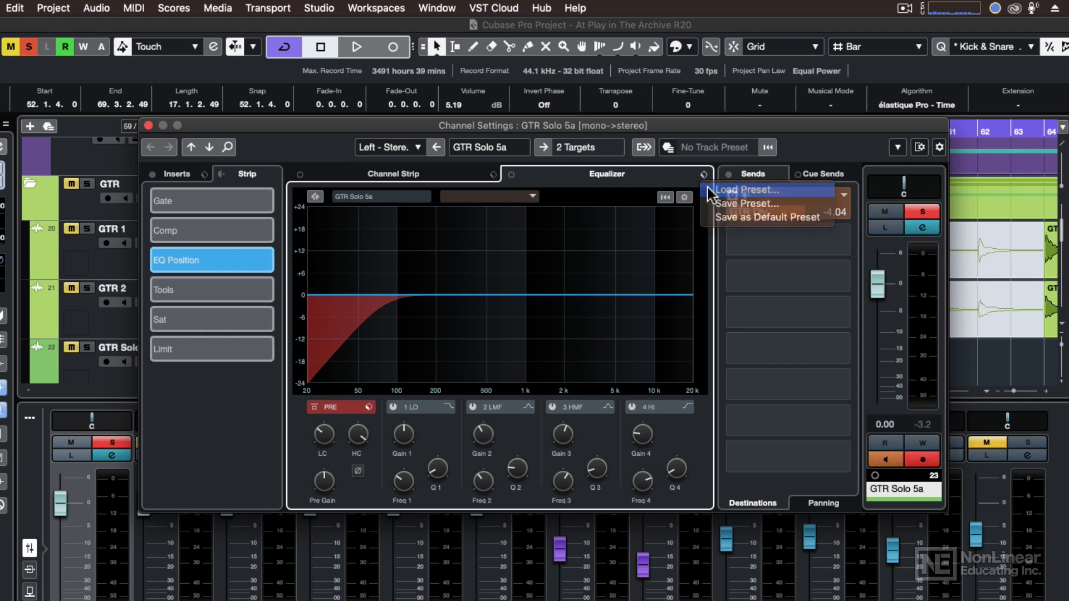
{"action": "left_click", "coordinate": [710, 192]}
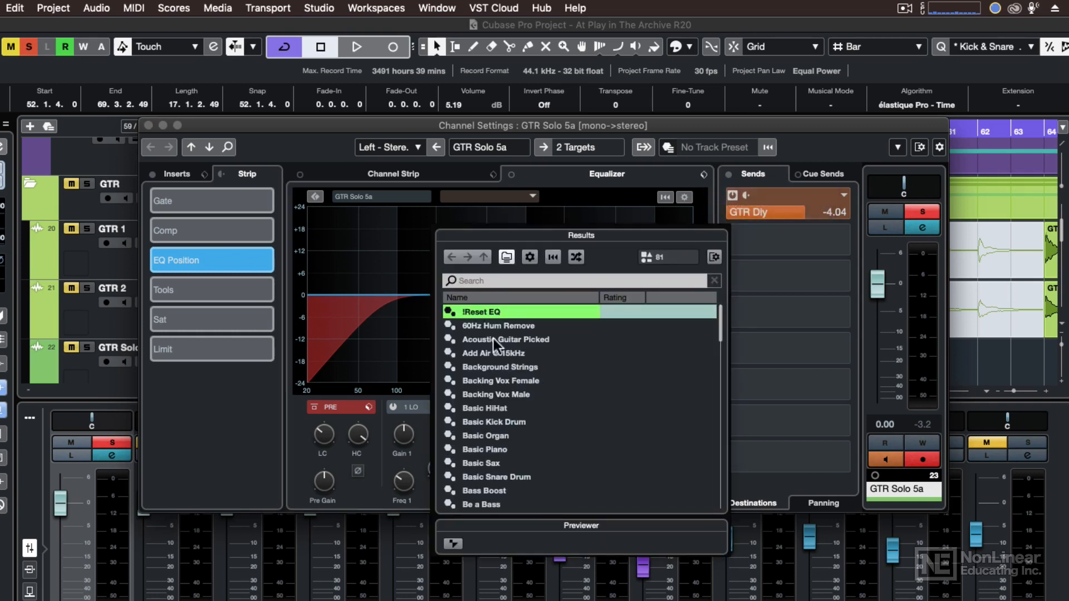
{"action": "double_click", "coordinate": [482, 312]}
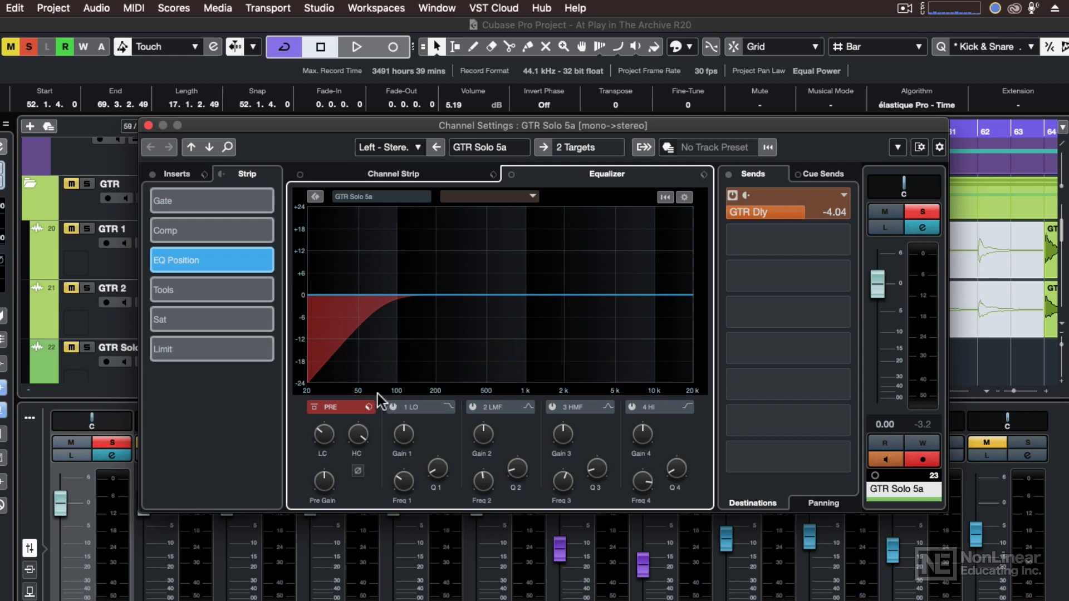
- Toggle the PRE section's bypass and lower its low-cut filter to the minimum frequency to flatten the curve
{"action": "left_click", "coordinate": [315, 408]}
{"action": "left_click", "coordinate": [315, 409]}
{"action": "left_click_drag", "start_coordinate": [320, 428], "coordinate": [317, 454]}
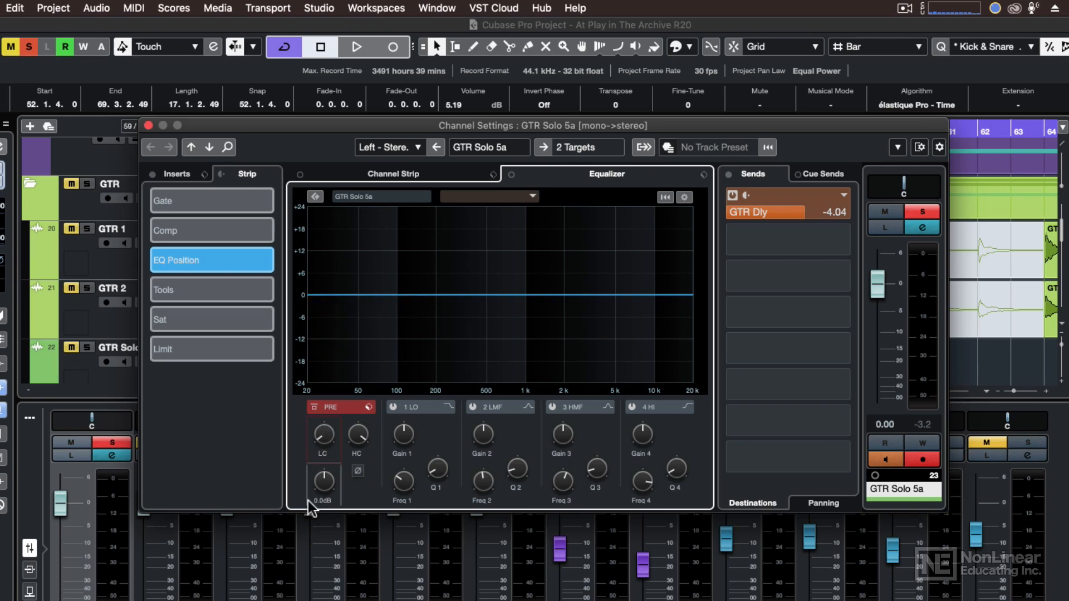